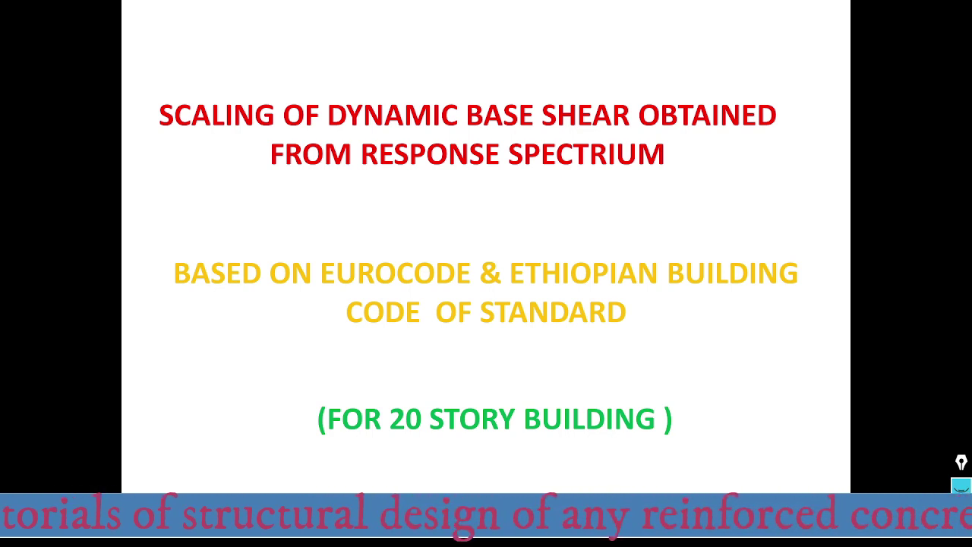
# Leave the slide show, switch to ETABS, and show all objects of the building in the 3-D displacement view.
pyautogui.press('Escape')
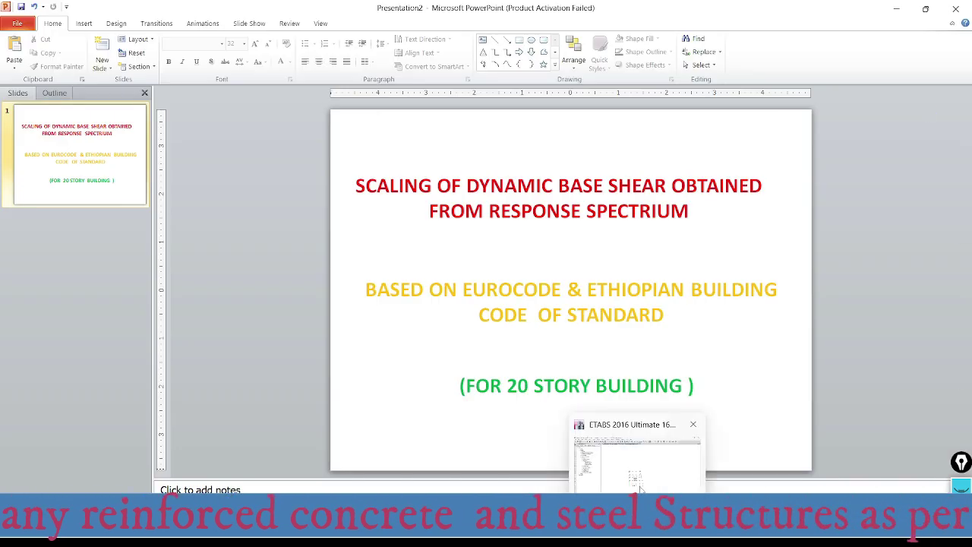
pyautogui.click(651, 448)
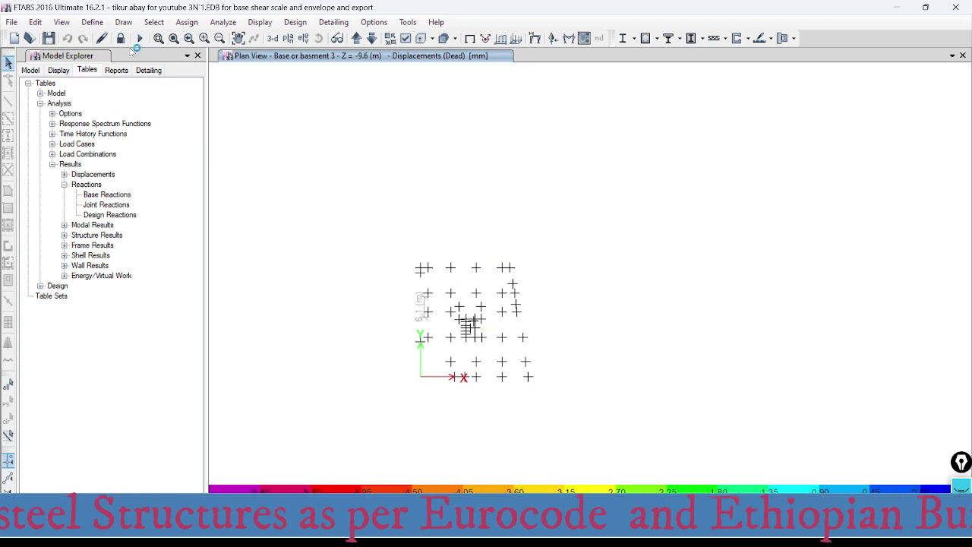
pyautogui.rightClick(323, 155)
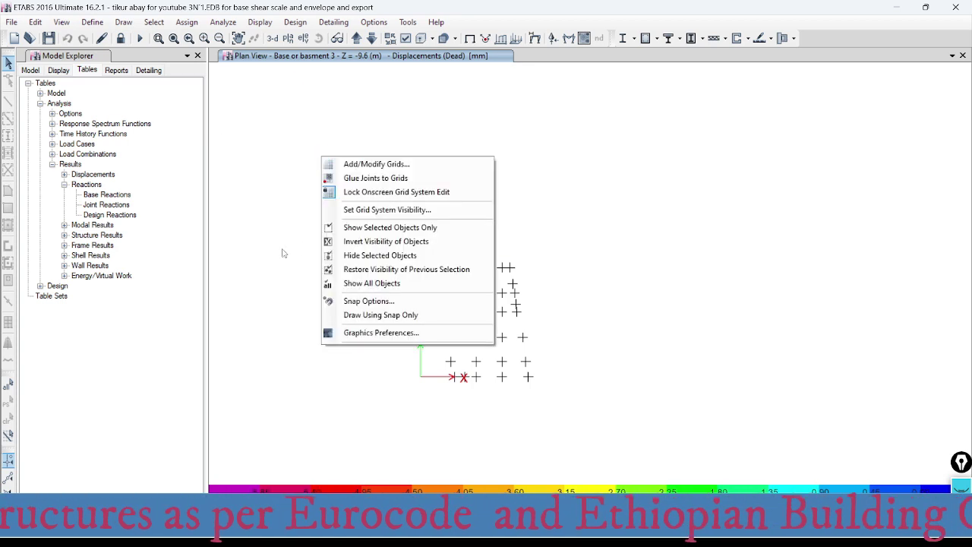
pyautogui.click(374, 283)
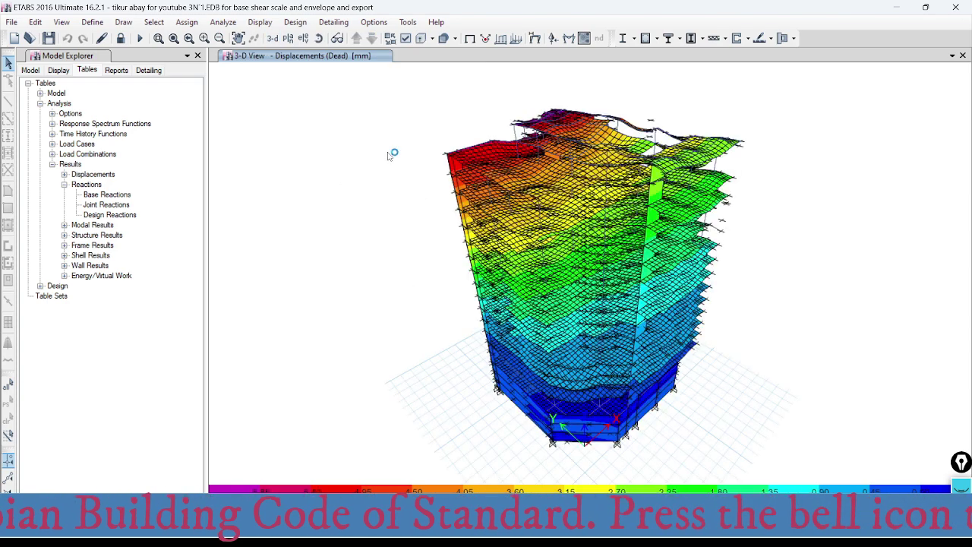
pyautogui.moveTo(653, 145)
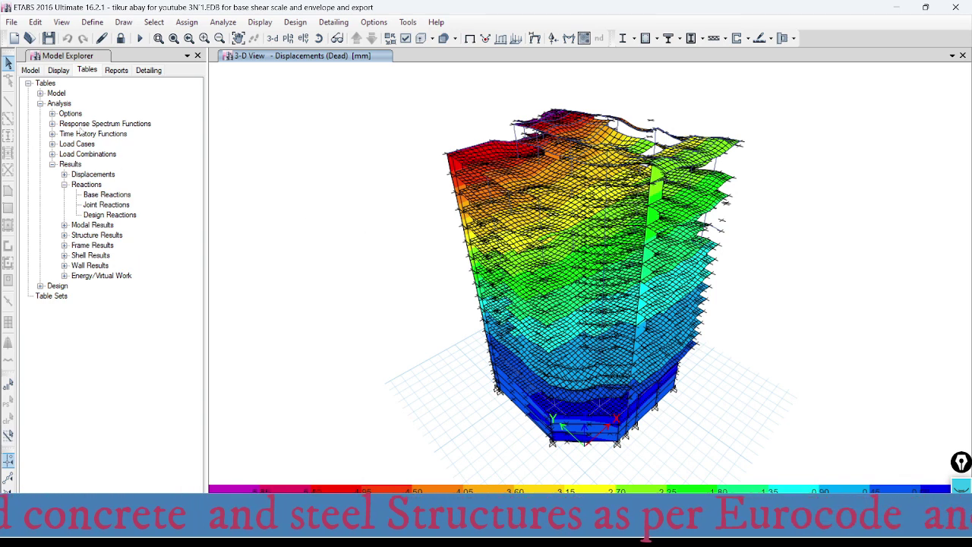
# Open the Base Reactions results table and filter its load cases to EQX+ and EQY--.
pyautogui.click(89, 70)
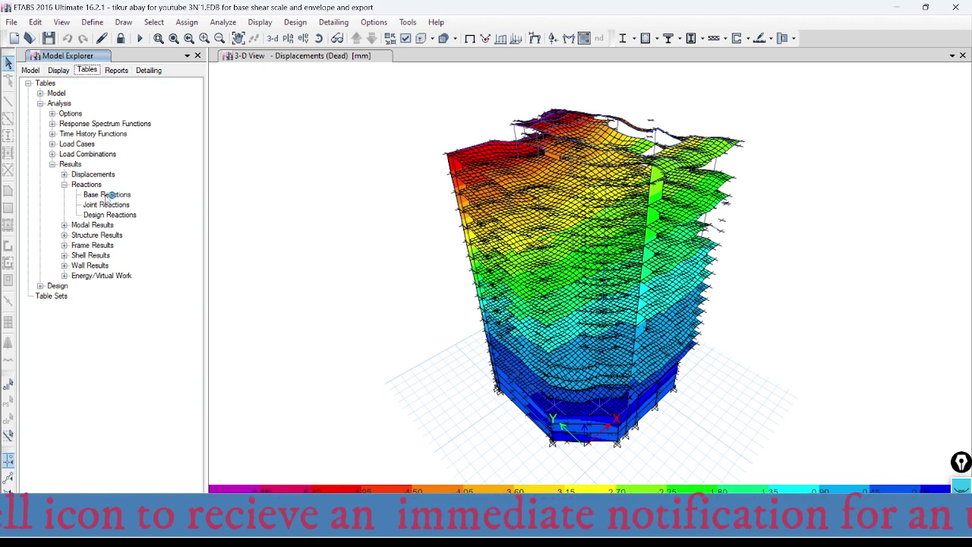
pyautogui.doubleClick(100, 196)
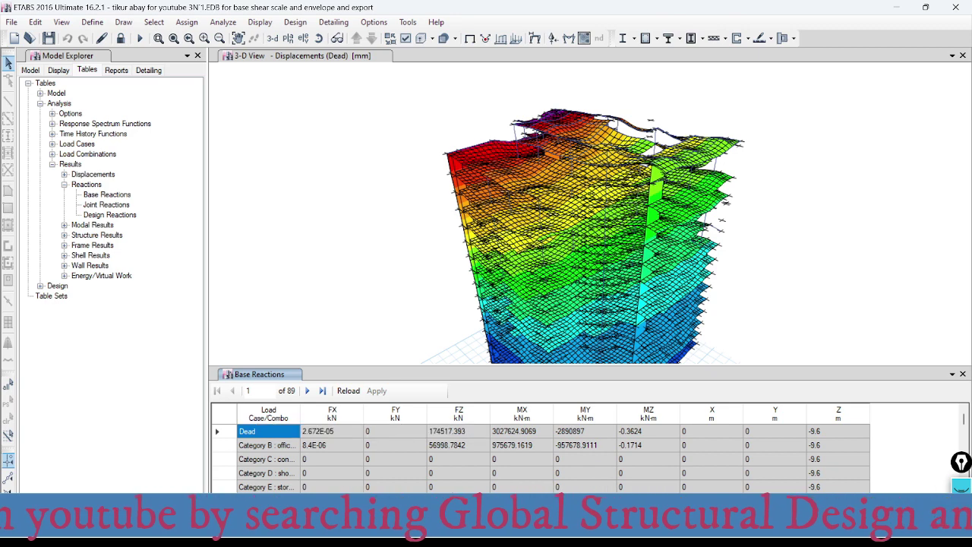
pyautogui.click(262, 417)
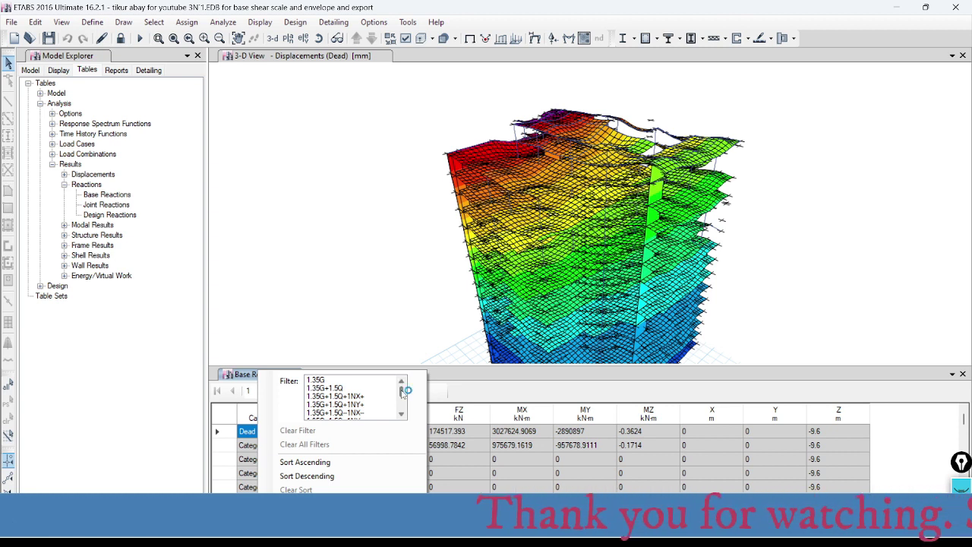
pyautogui.moveTo(403, 391); pyautogui.dragTo(403, 393)
pyautogui.scroll(-4, 402, 393)
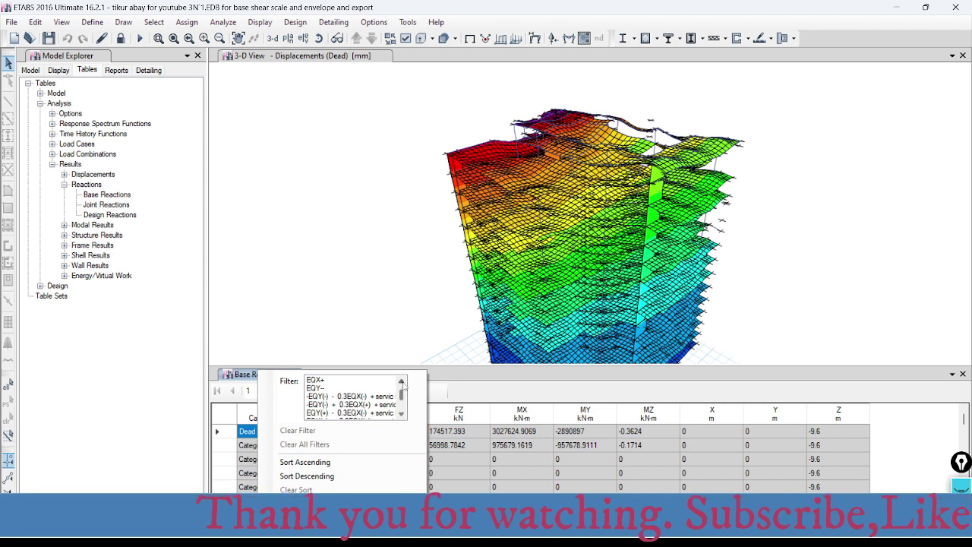
pyautogui.scroll(1, 404, 388)
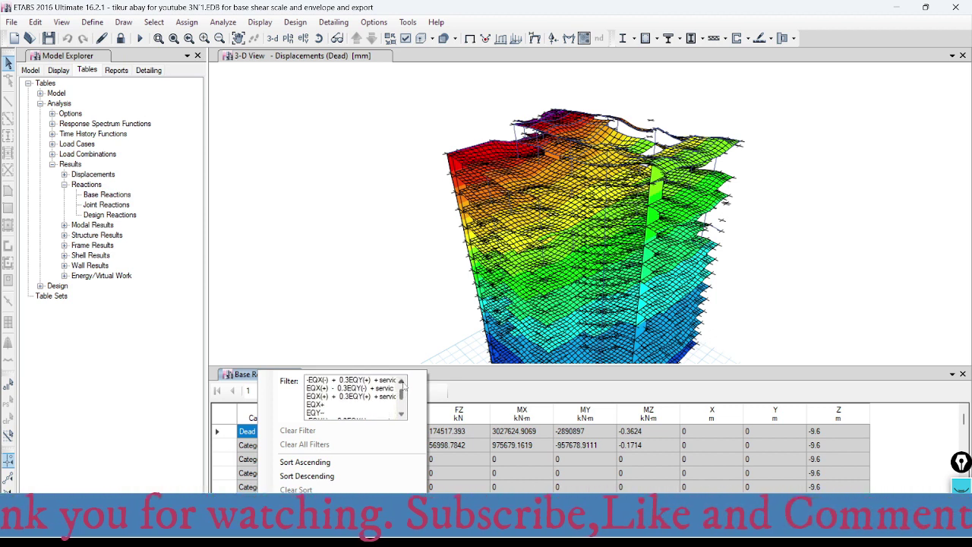
pyautogui.click(323, 404)
pyautogui.keyDown('ctrl'); pyautogui.click(329, 413); pyautogui.keyUp('ctrl')
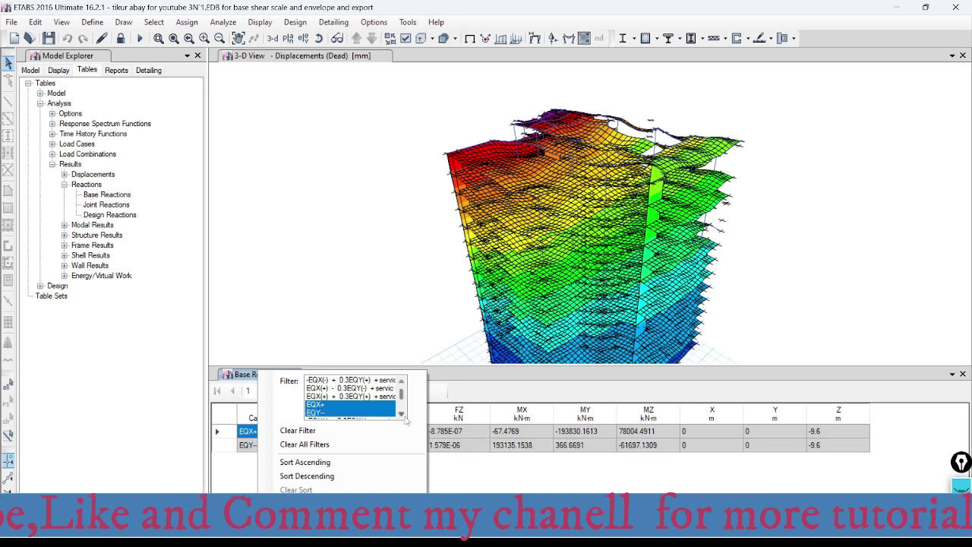
# Add the EQY+ and EQX-- load cases to the Base Reactions filter.
pyautogui.click(403, 417)
pyautogui.scroll(-5, 404, 417)
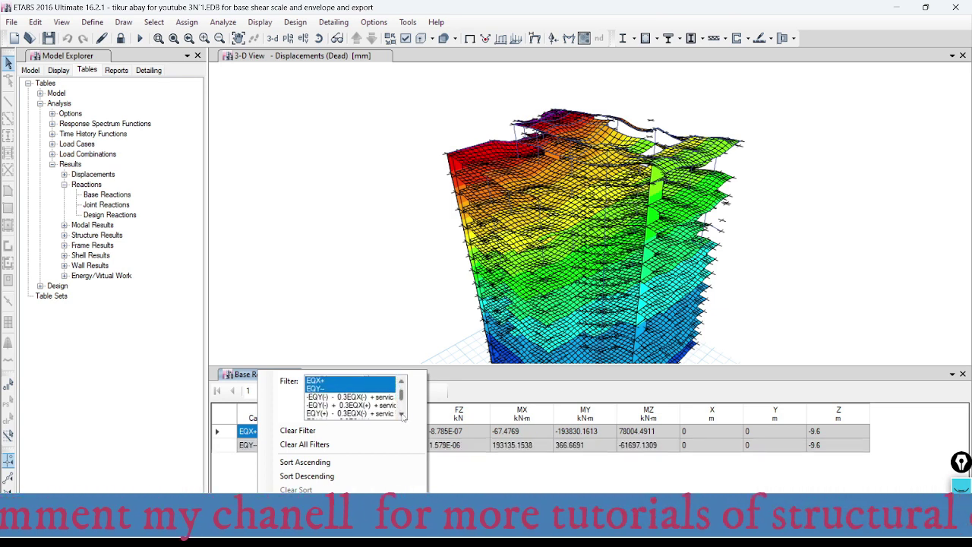
pyautogui.scroll(-2, 403, 417)
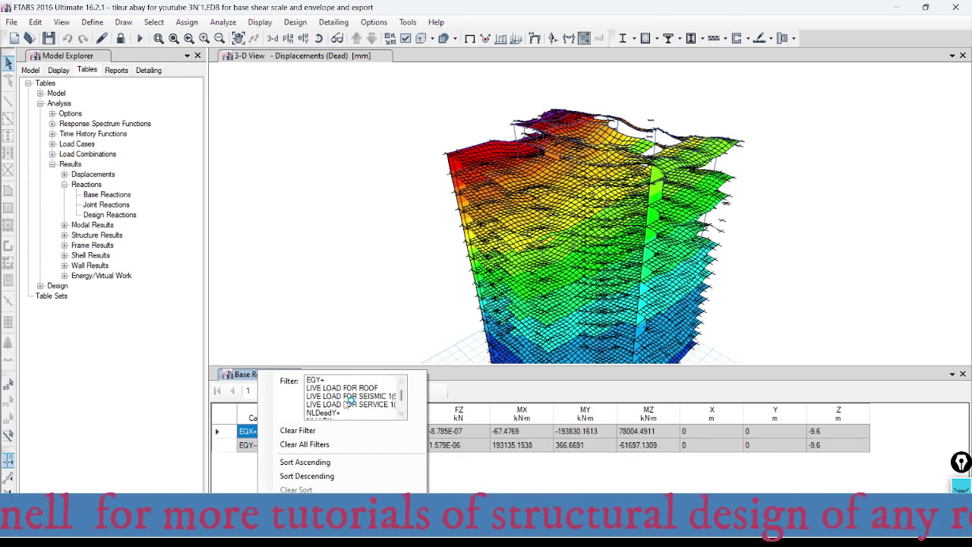
pyautogui.keyDown('ctrl'); pyautogui.click(322, 381); pyautogui.keyUp('ctrl')
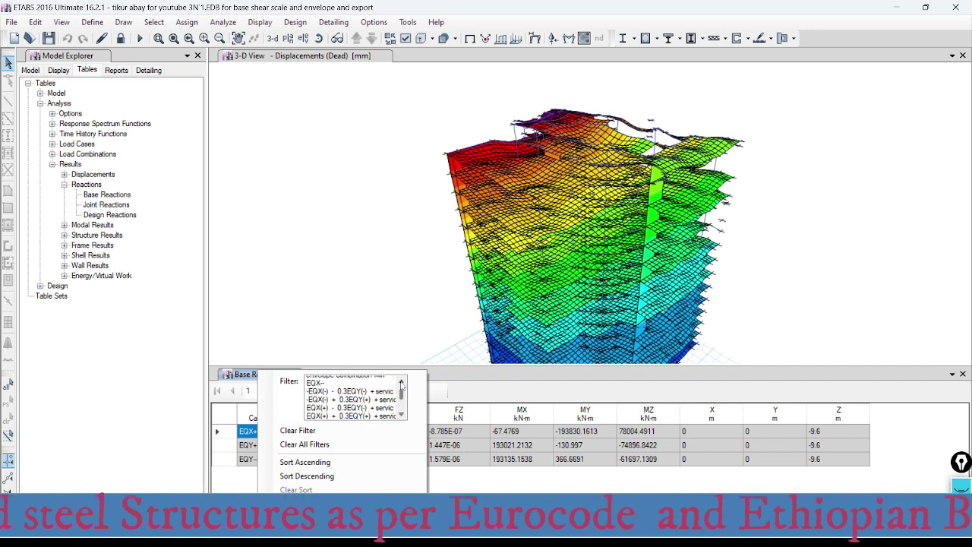
pyautogui.click(319, 388)
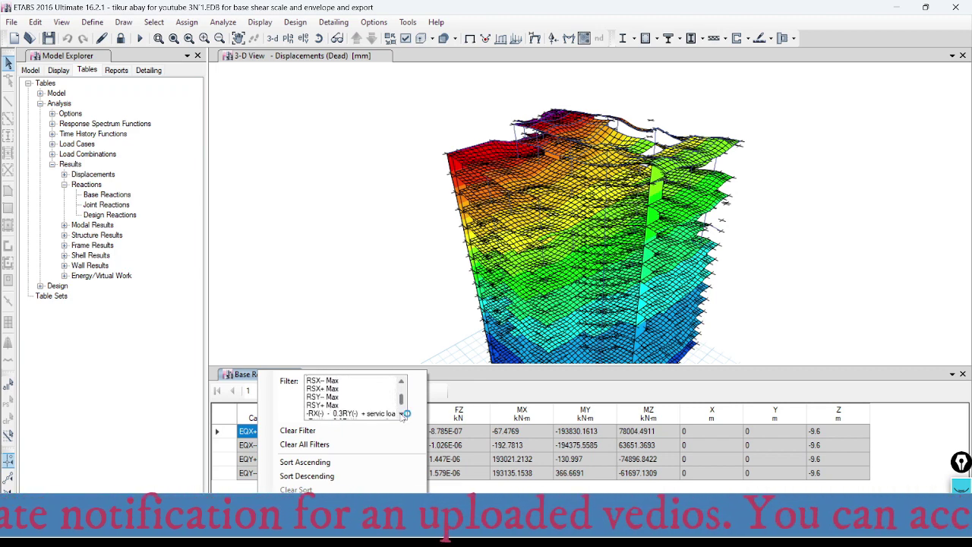
# Add the response spectrum cases RSX-- Max, RSX+ Max, RSY-- Max and RSY+ Max to the Base Reactions filter.
pyautogui.click(401, 381)
pyautogui.click(402, 381)
pyautogui.click(402, 381)
pyautogui.click(334, 388)
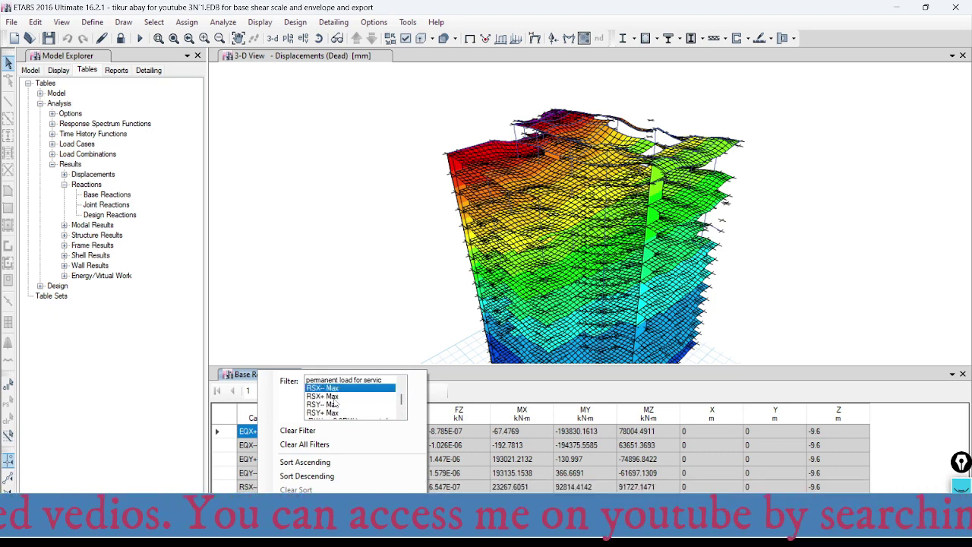
pyautogui.keyDown('ctrl'); pyautogui.click(334, 397); pyautogui.keyUp('ctrl')
pyautogui.keyDown('ctrl'); pyautogui.click(316, 404); pyautogui.keyUp('ctrl')
pyautogui.keyDown('ctrl'); pyautogui.click(318, 412); pyautogui.keyUp('ctrl')
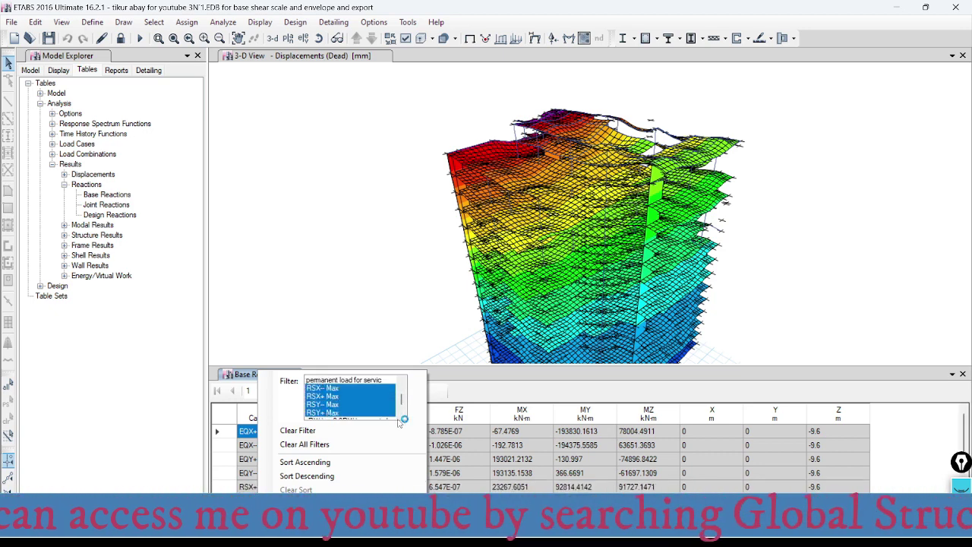
pyautogui.click(401, 416)
pyautogui.click(401, 415)
pyautogui.click(401, 415)
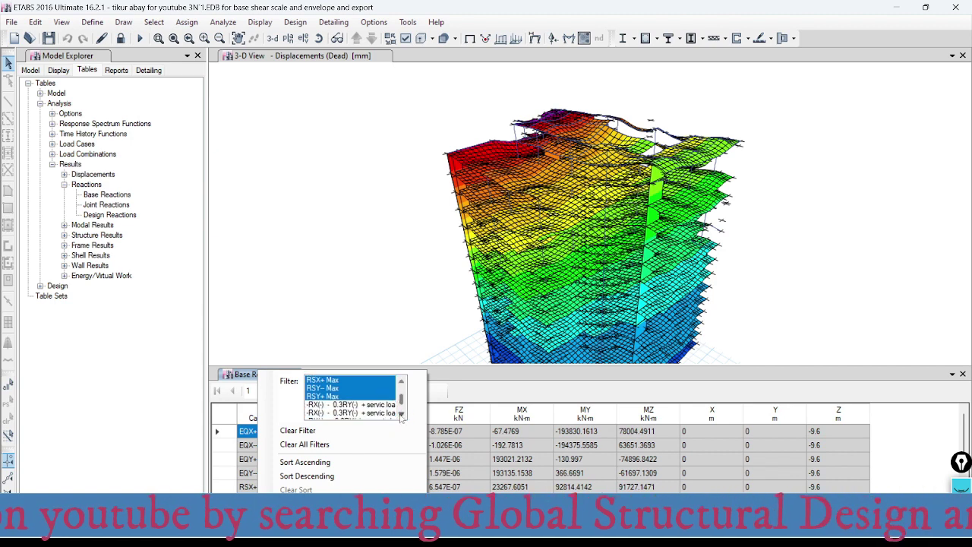
pyautogui.click(480, 382)
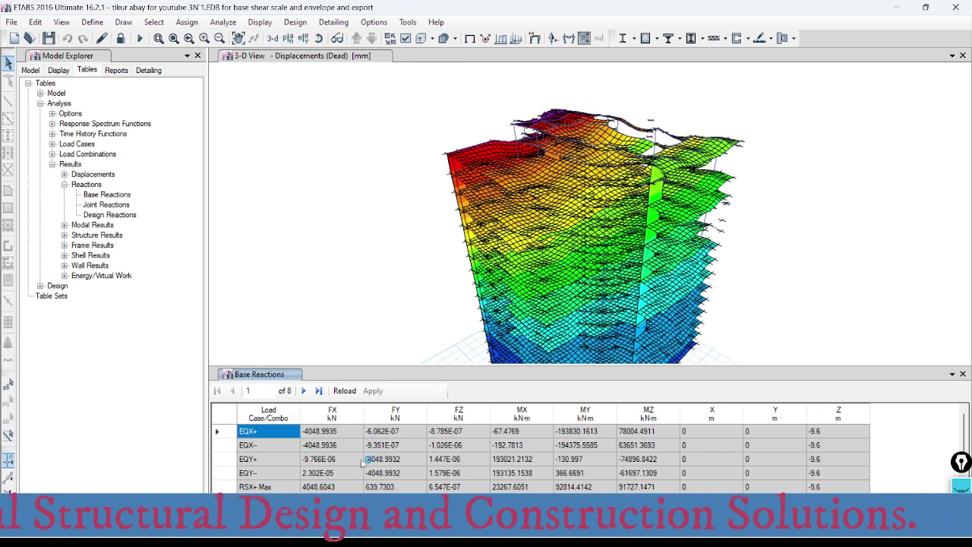
# Select all rows of the filtered Base Reactions table and export them to an Excel workbook.
pyautogui.scroll(-1, 290, 453)
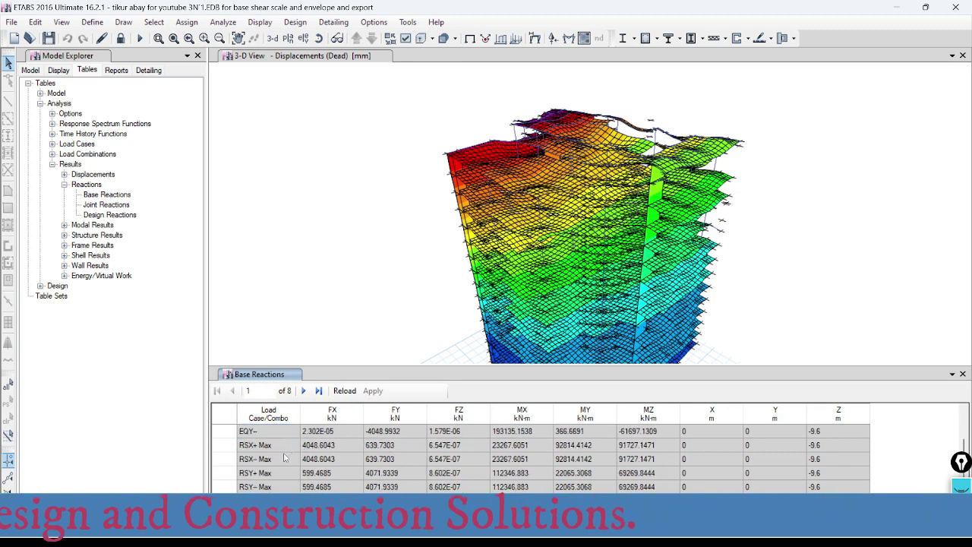
pyautogui.scroll(1, 286, 458)
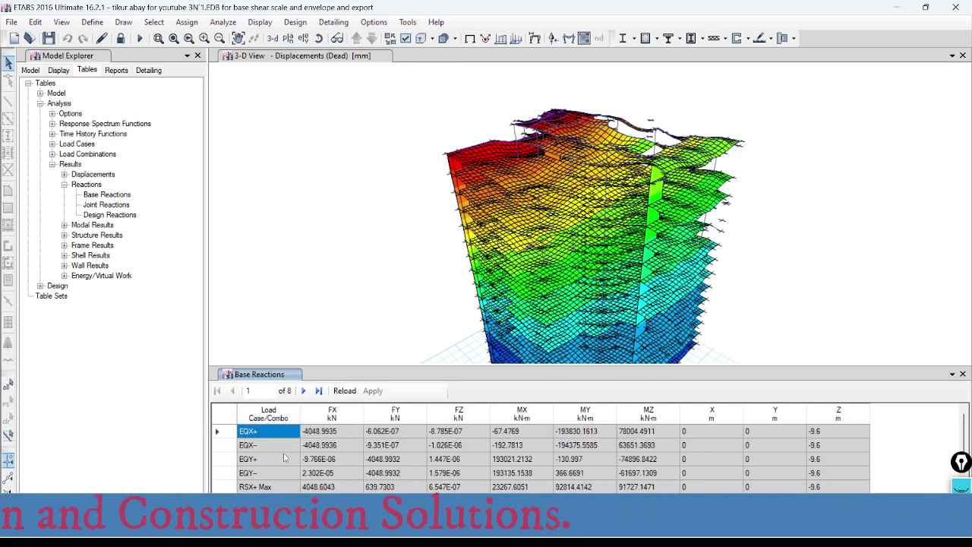
pyautogui.click(224, 416)
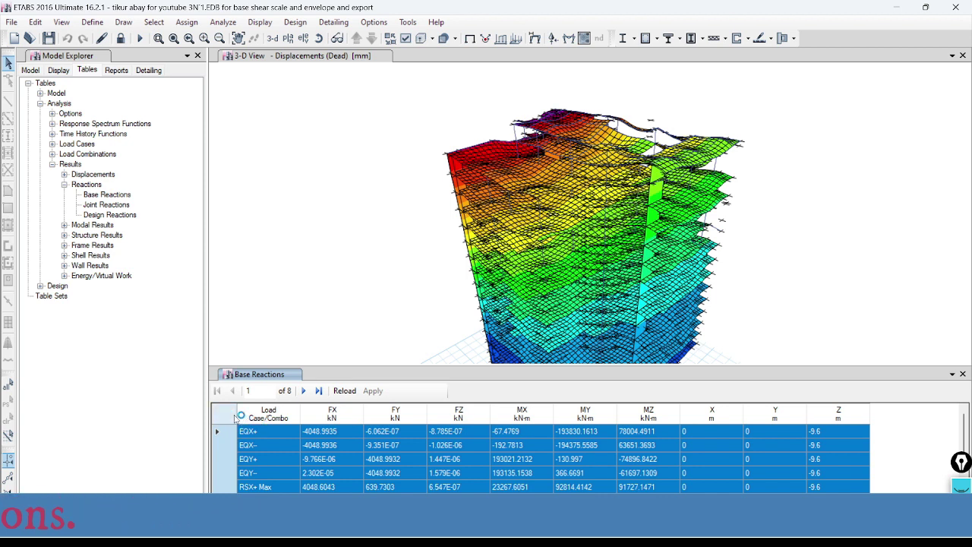
pyautogui.click(224, 415)
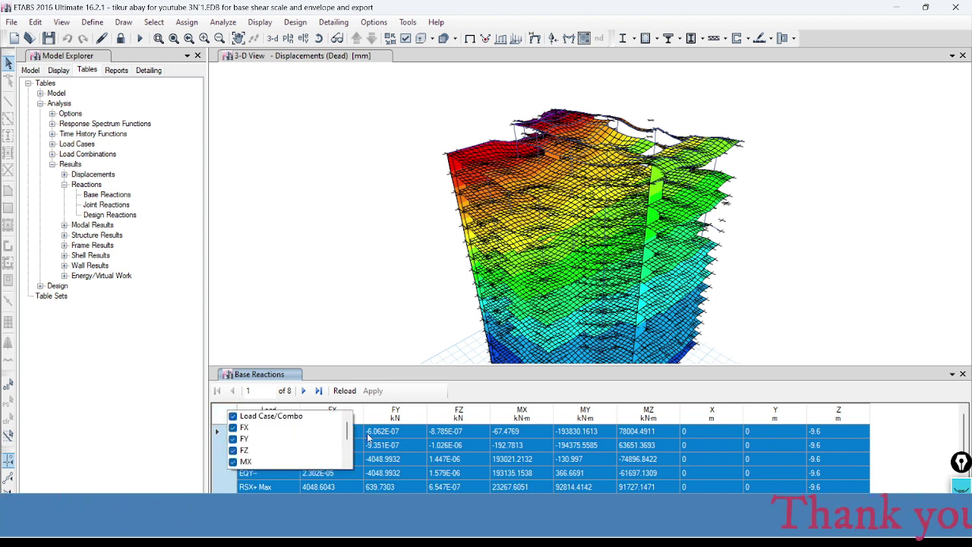
pyautogui.rightClick(401, 444)
pyautogui.click(232, 420)
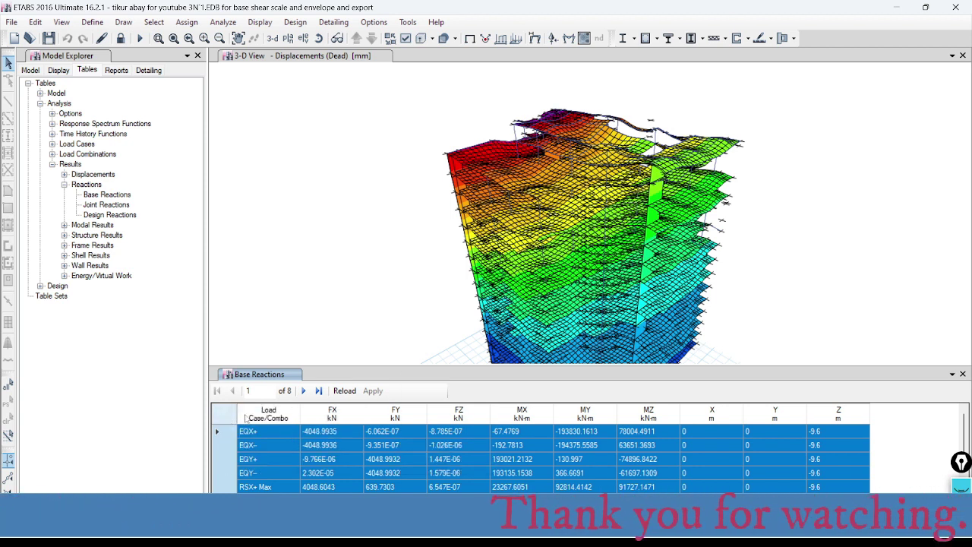
pyautogui.rightClick(343, 435)
pyautogui.click(376, 459)
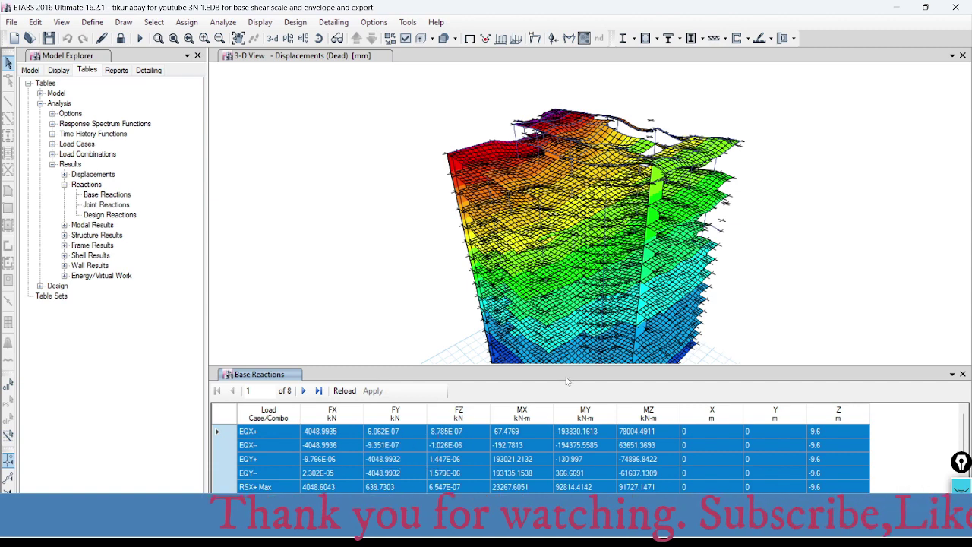
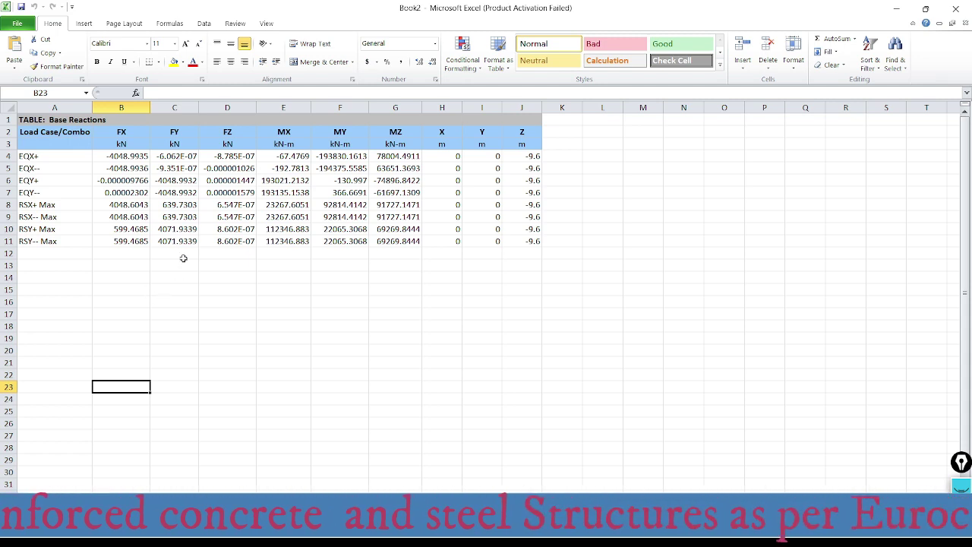
# Highlight the FX values of EQX+ and EQX-- (B4:B5) with a yellow fill.
pyautogui.click(134, 155)
pyautogui.moveTo(135, 156); pyautogui.dragTo(134, 168)
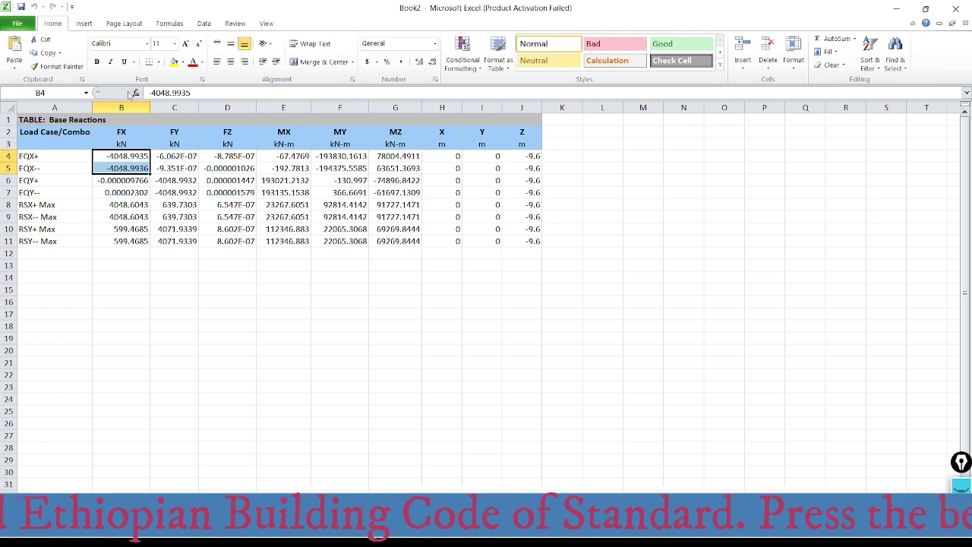
pyautogui.click(174, 62)
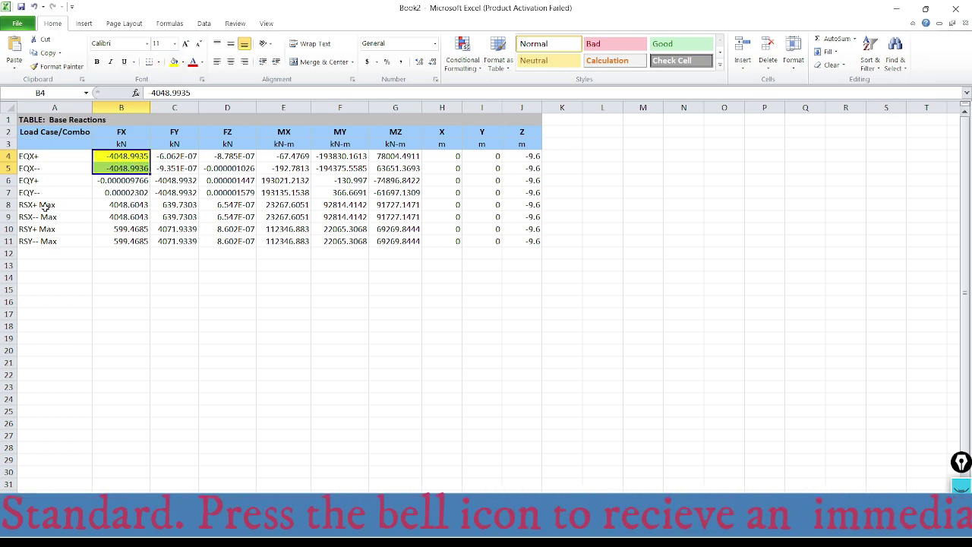
# Highlight the FX values of RSX+ Max and RSX-- Max (B8:B9) with a yellow fill.
pyautogui.click(128, 206)
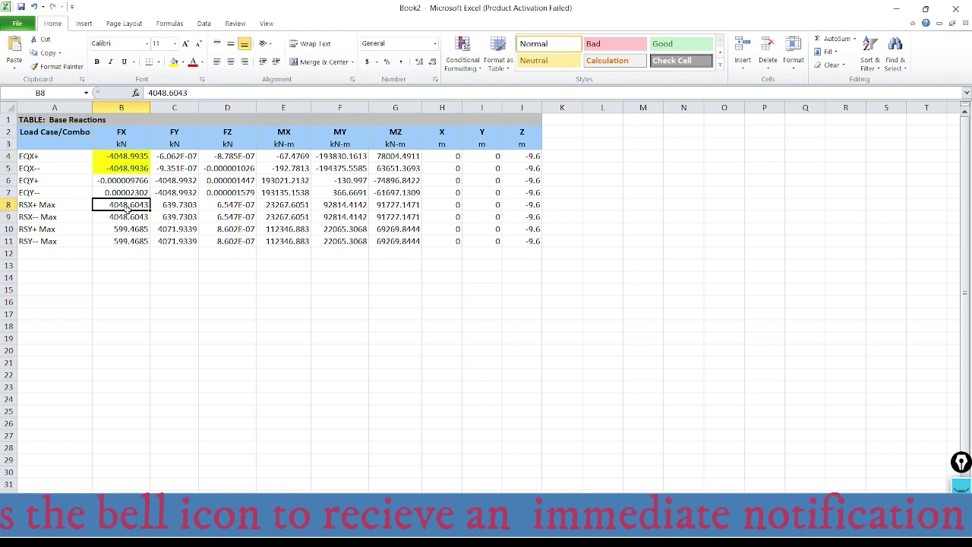
pyautogui.moveTo(127, 205); pyautogui.dragTo(129, 222)
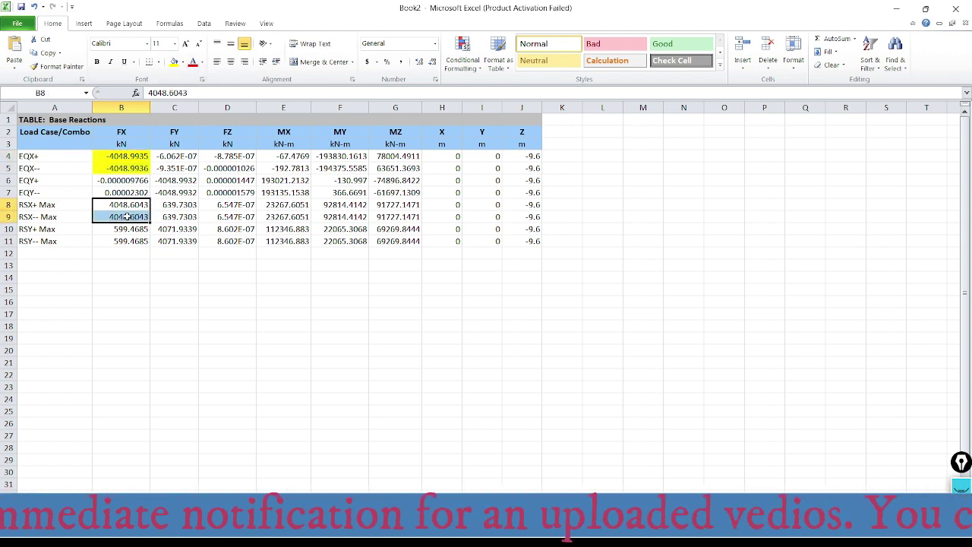
pyautogui.click(174, 61)
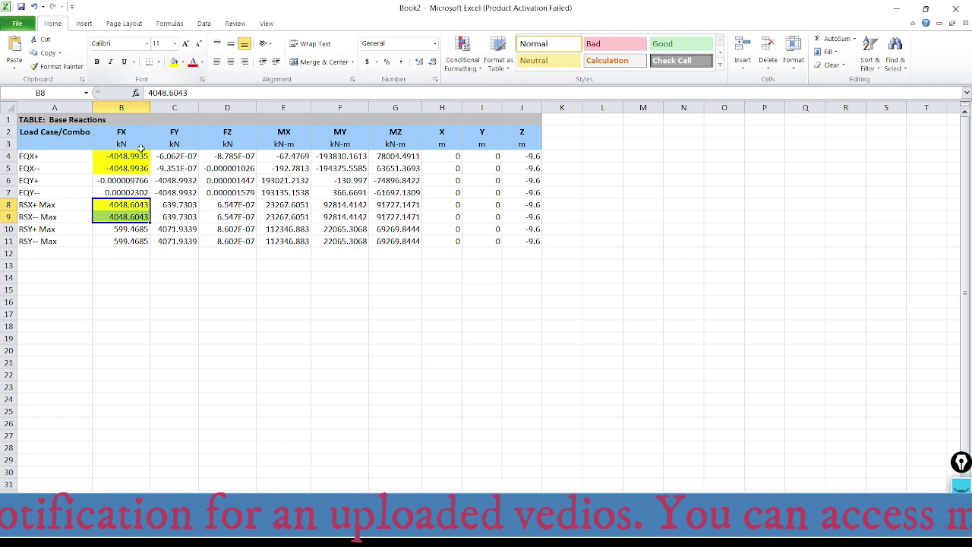
pyautogui.click(161, 281)
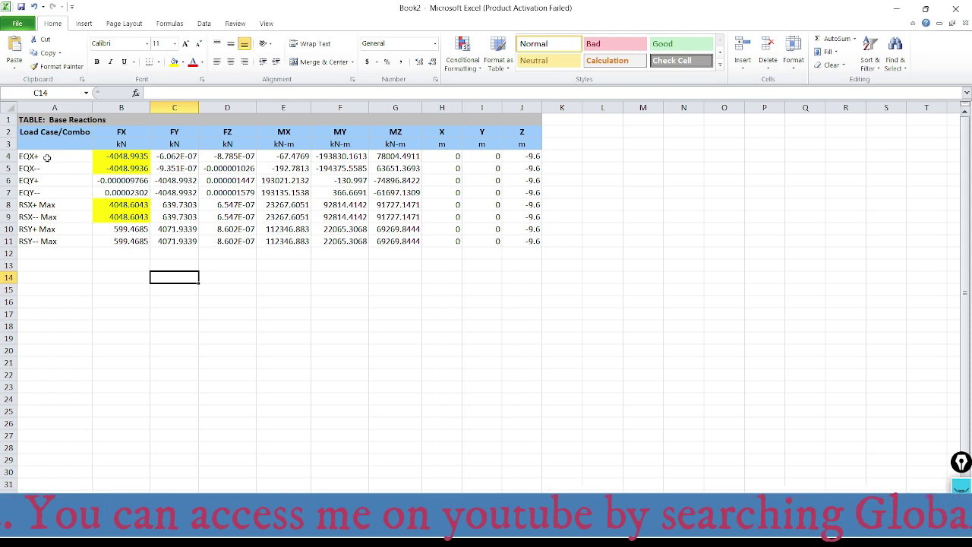
# Compare the static EQX base shears in the FX column with the response spectrum RSX base shears.
pyautogui.click(115, 156)
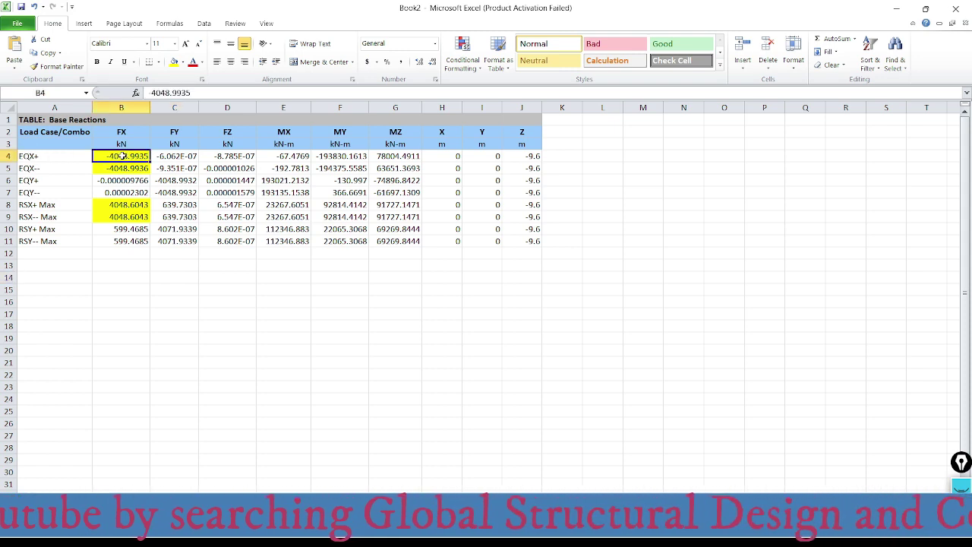
pyautogui.click(126, 206)
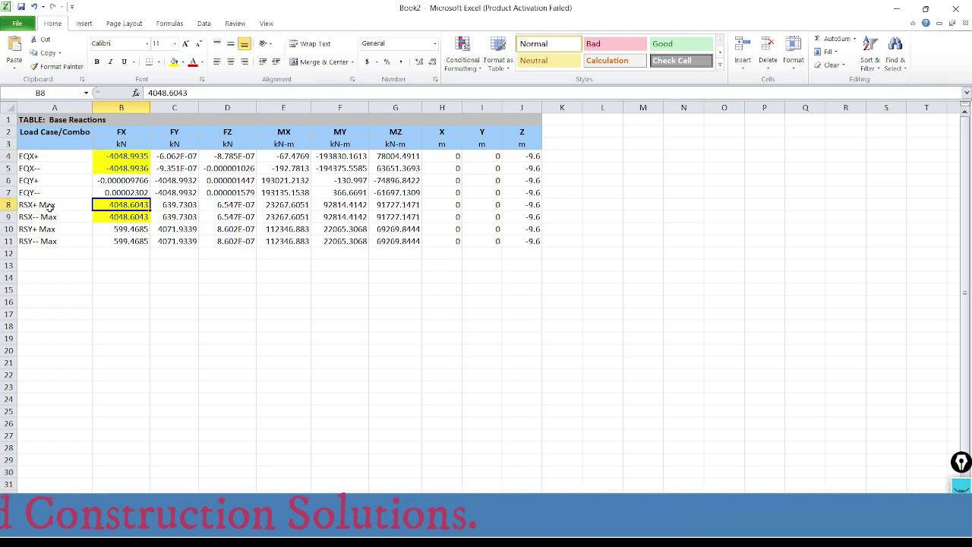
pyautogui.click(35, 168)
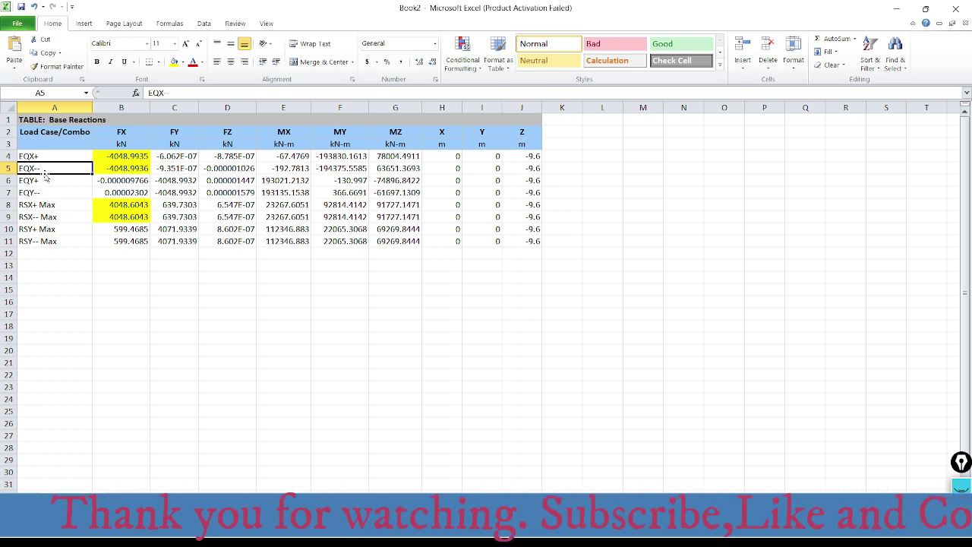
# Highlight the FY values of EQY+ and EQY-- (C6:C7) with a light blue fill.
pyautogui.click(132, 166)
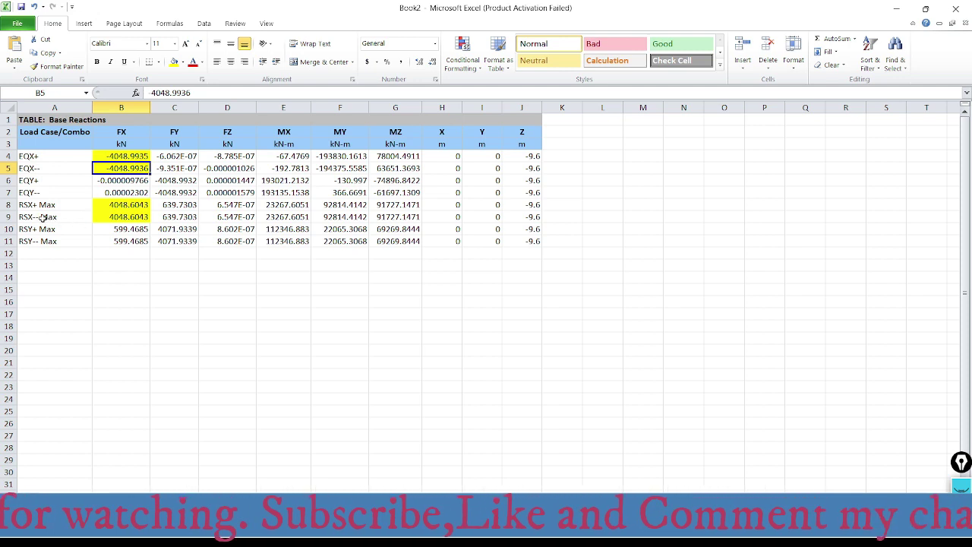
pyautogui.click(123, 217)
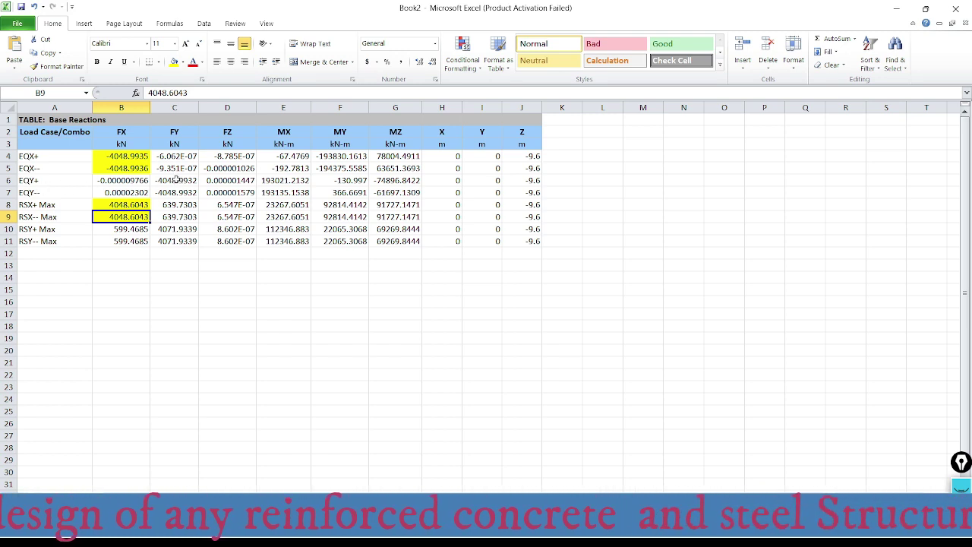
pyautogui.moveTo(173, 180); pyautogui.dragTo(173, 192)
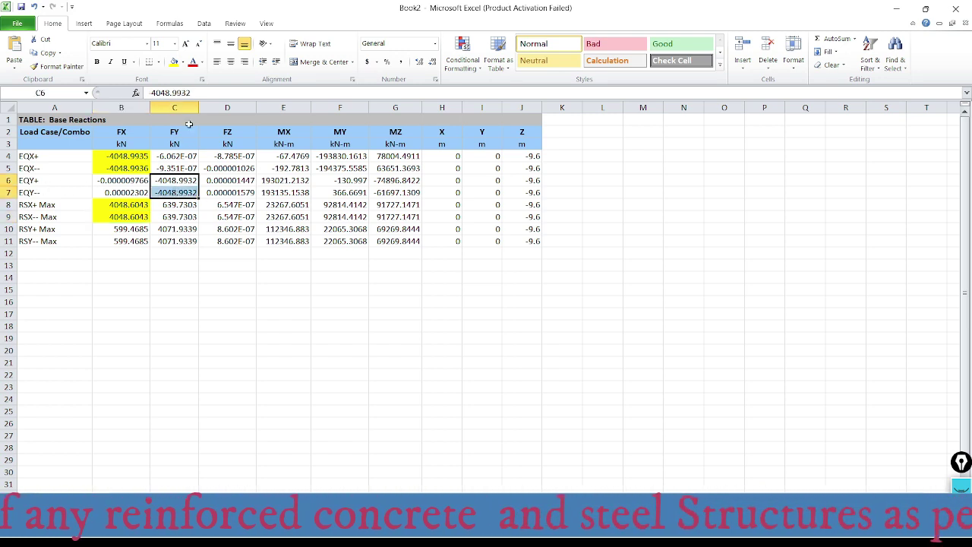
pyautogui.click(183, 62)
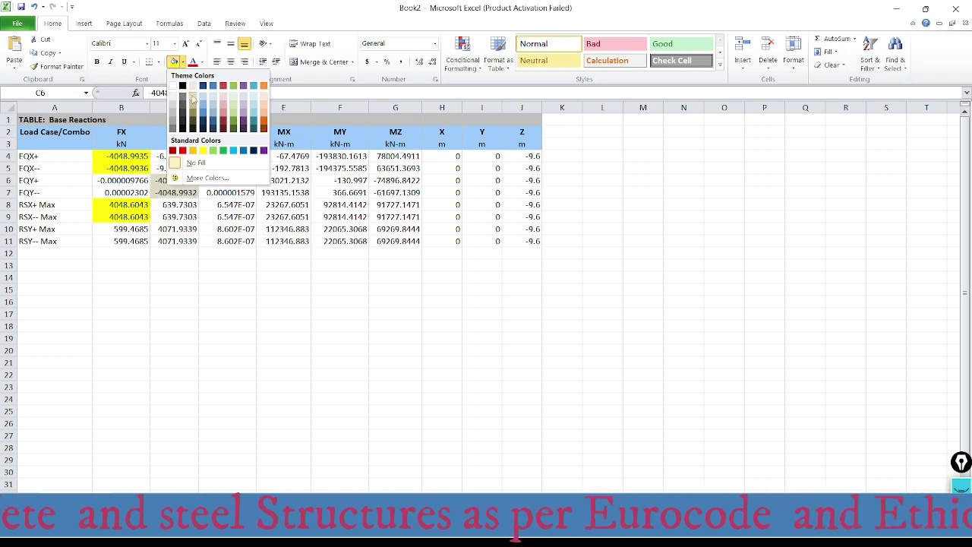
pyautogui.click(193, 162)
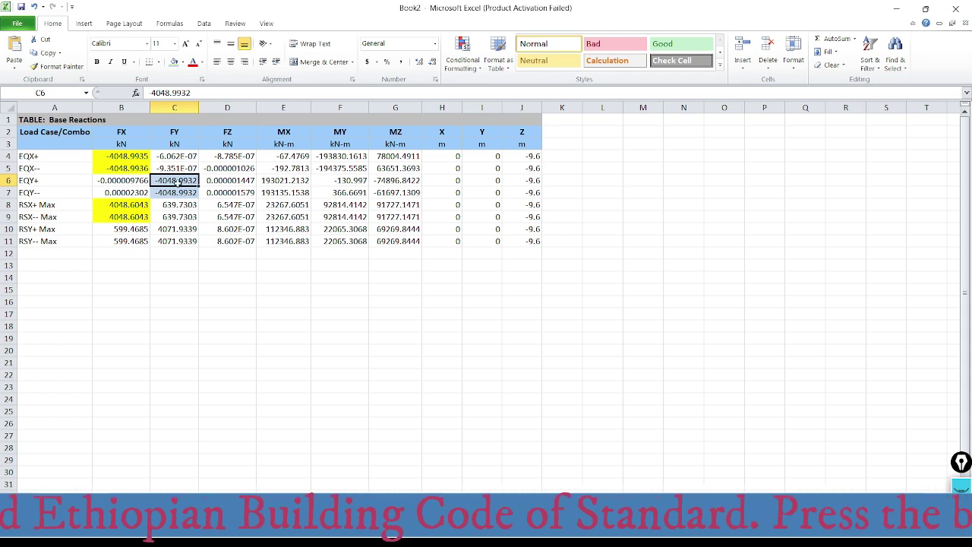
# Highlight the FY values of RSY+ Max and RSY-- Max (C10:C11) with the same light blue fill.
pyautogui.click(31, 231)
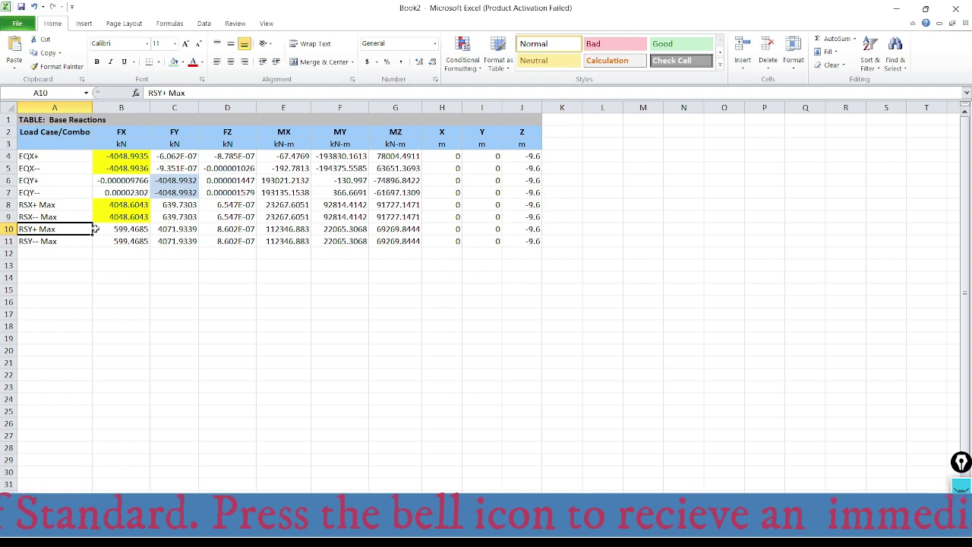
pyautogui.click(182, 227)
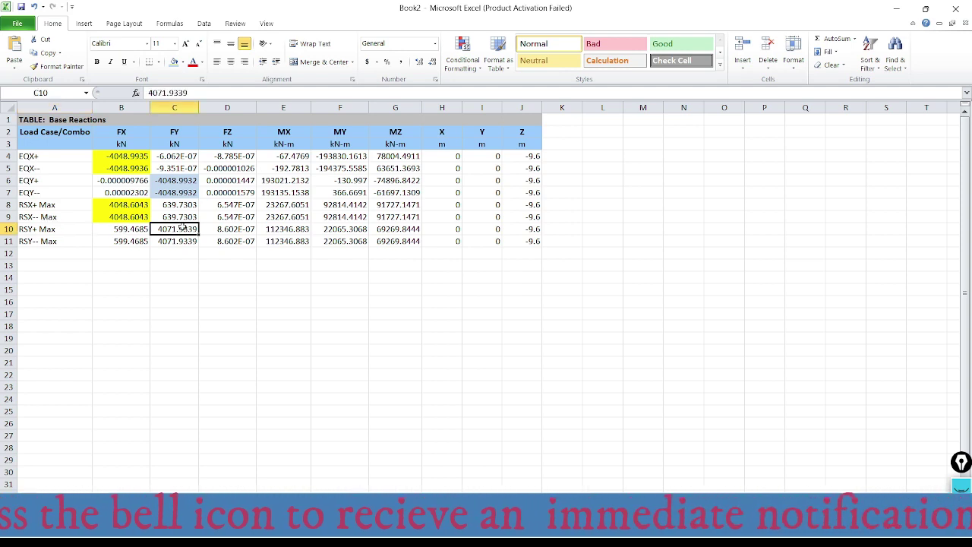
pyautogui.click(173, 63)
pyautogui.click(186, 266)
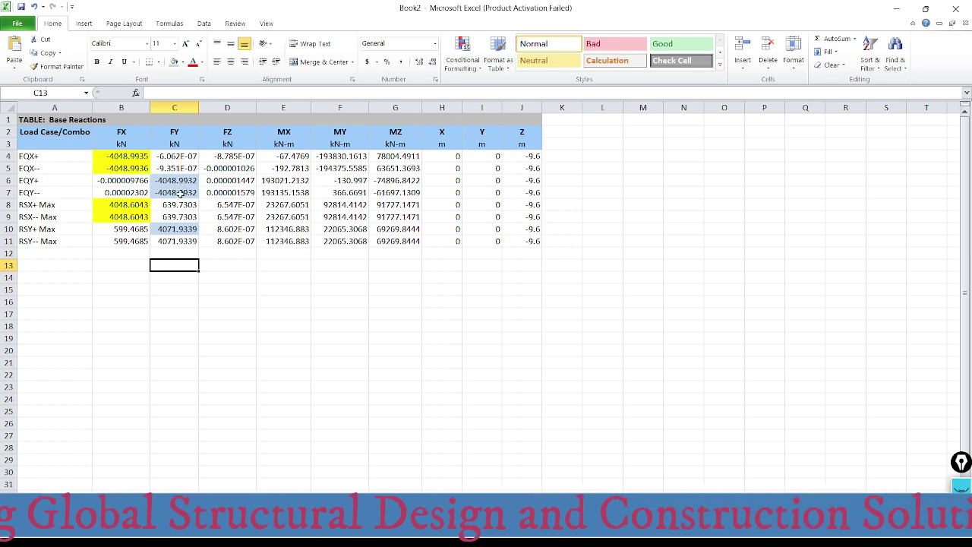
pyautogui.click(180, 193)
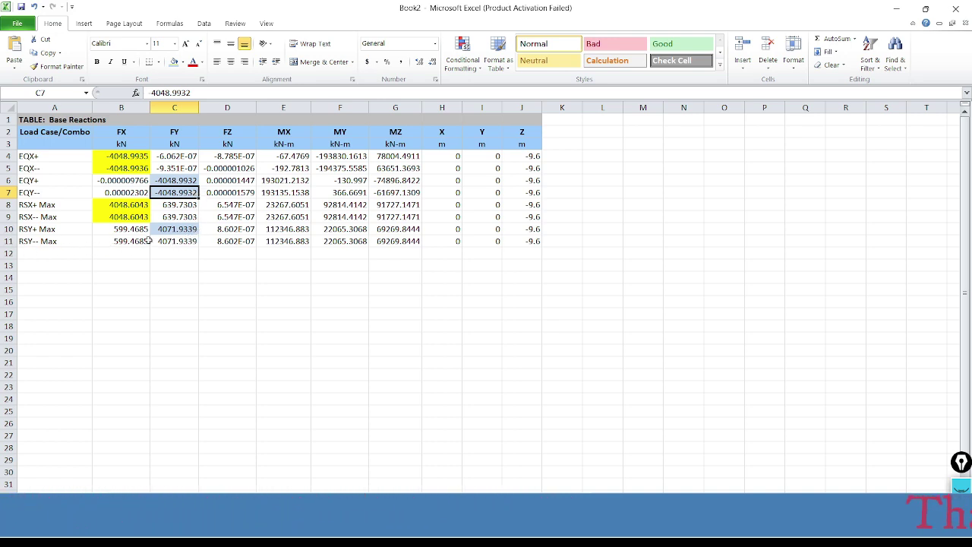
pyautogui.click(186, 241)
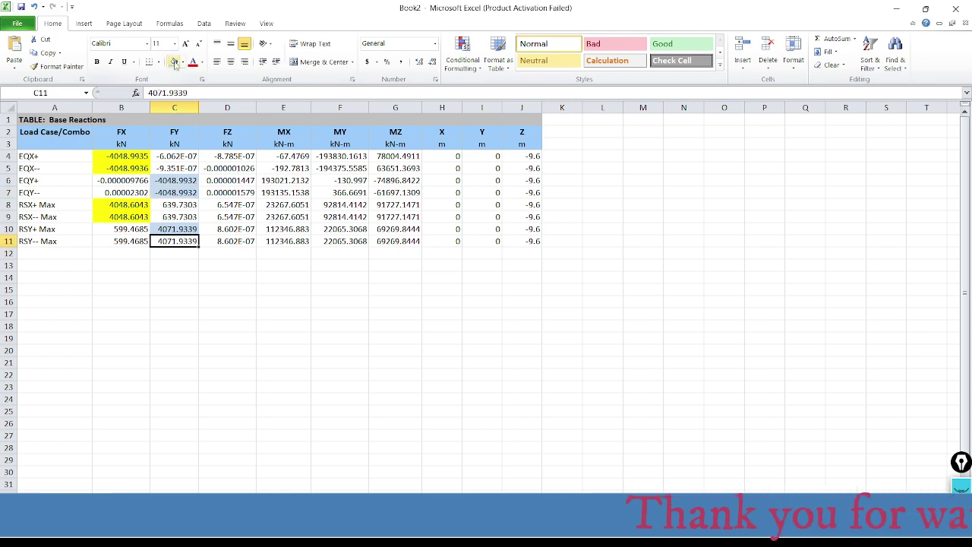
pyautogui.moveTo(228, 302); pyautogui.dragTo(262, 313)
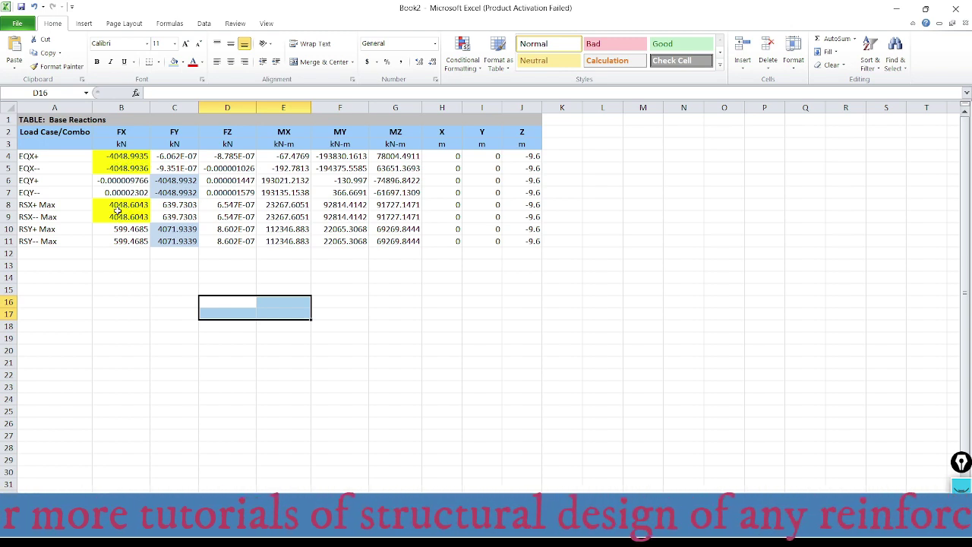
# Compare the static EQX and EQY base shears with the response spectrum RSX and RSY values in the highlighted FX and FY cells.
pyautogui.click(138, 205)
pyautogui.click(134, 168)
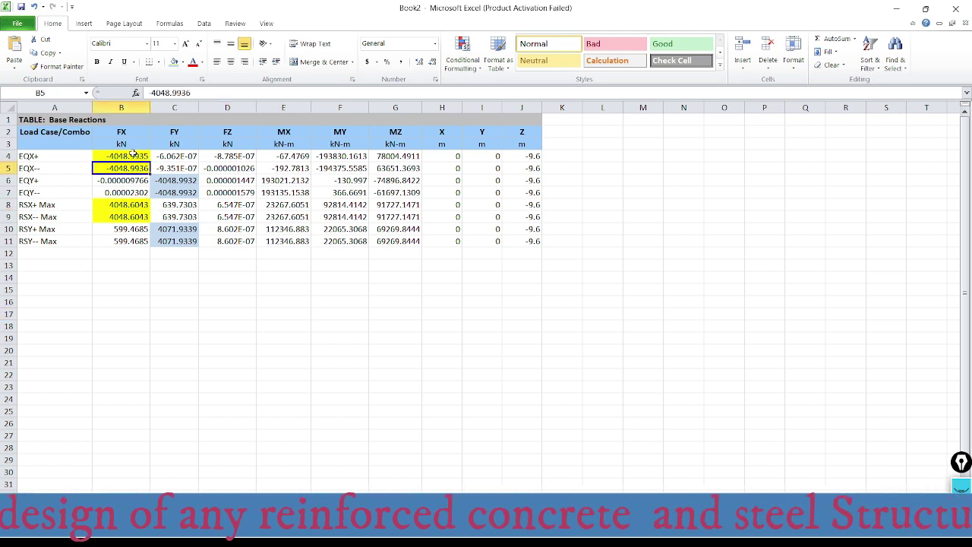
pyautogui.click(133, 154)
pyautogui.click(126, 204)
pyautogui.click(124, 218)
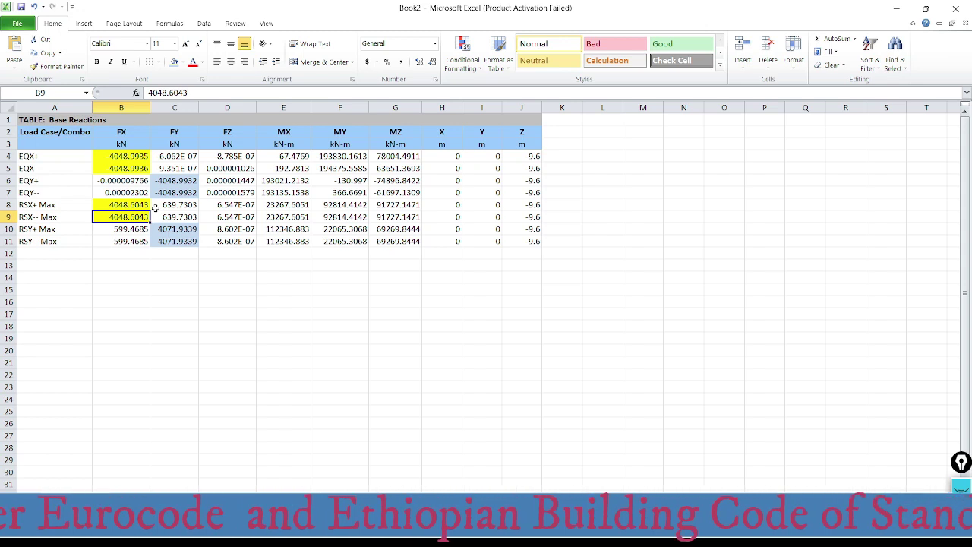
pyautogui.press('Up')
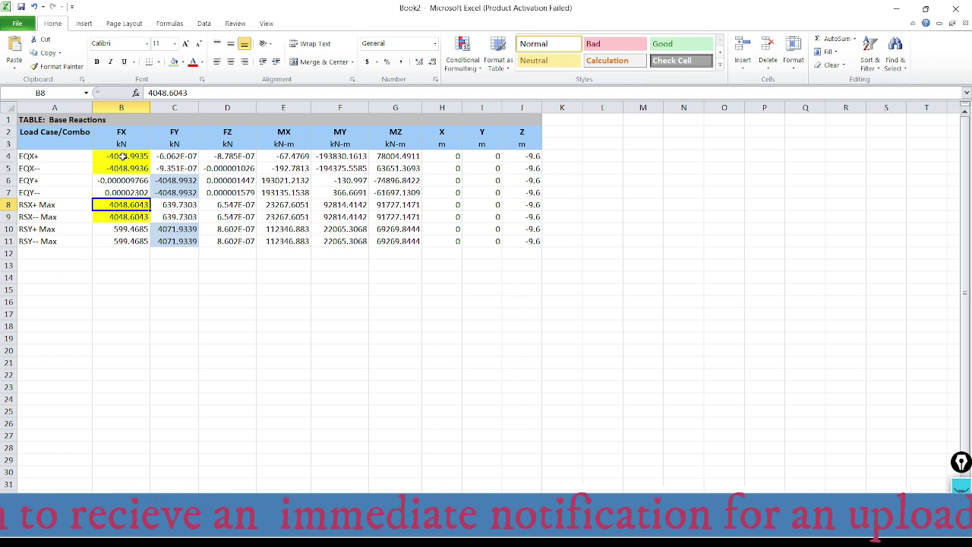
pyautogui.click(28, 156)
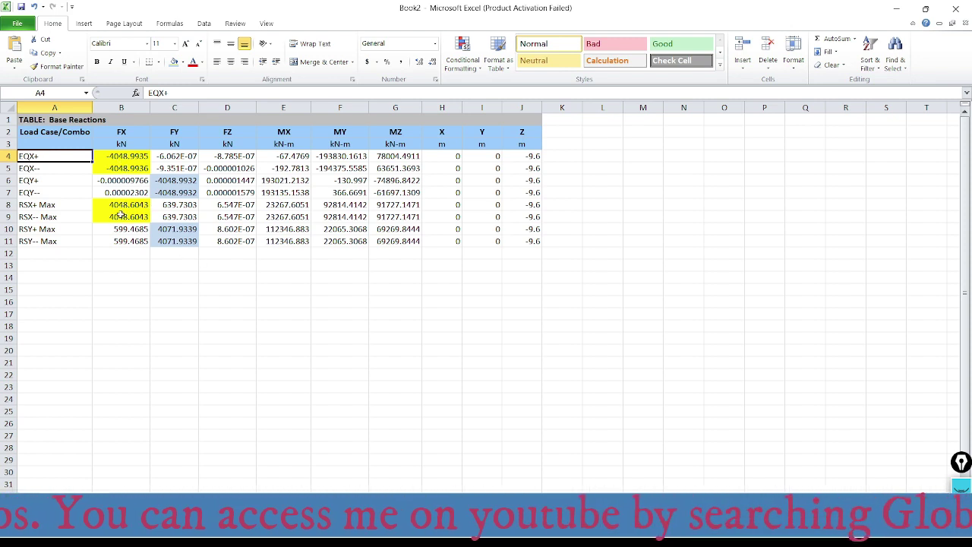
pyautogui.click(180, 181)
pyautogui.click(180, 193)
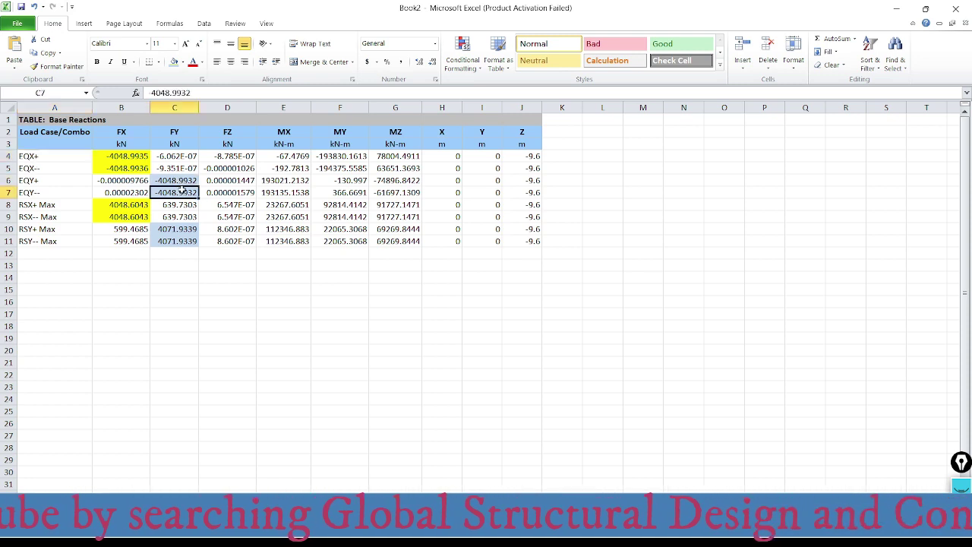
pyautogui.click(181, 180)
pyautogui.click(176, 193)
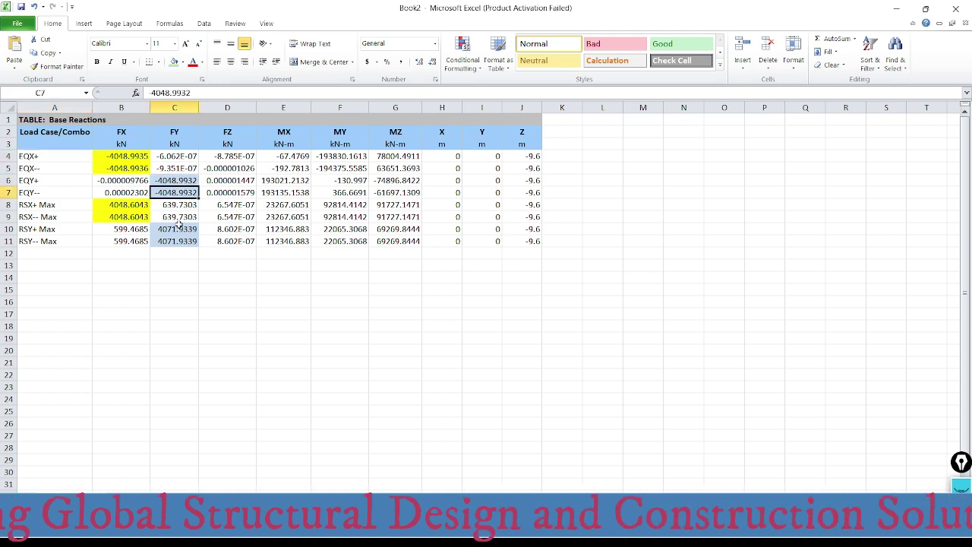
pyautogui.click(179, 228)
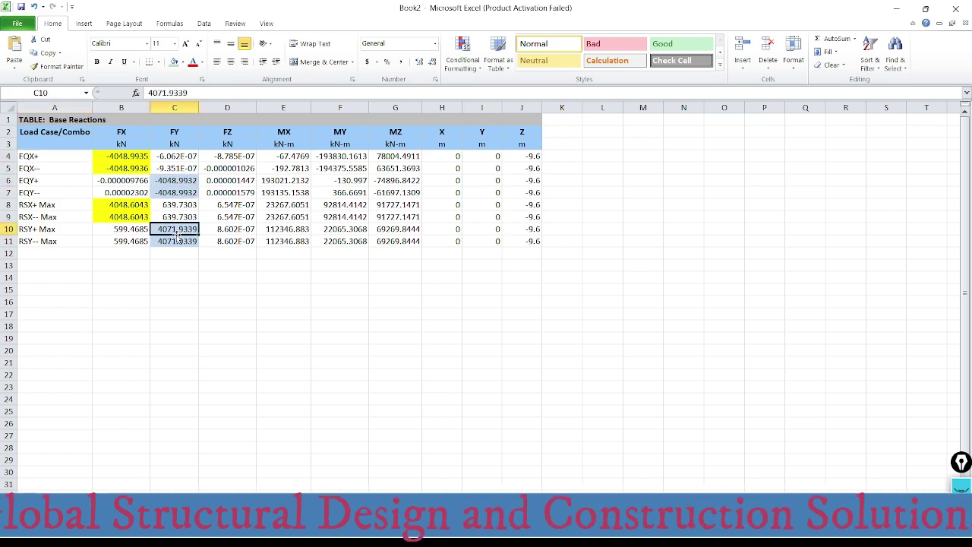
pyautogui.click(174, 181)
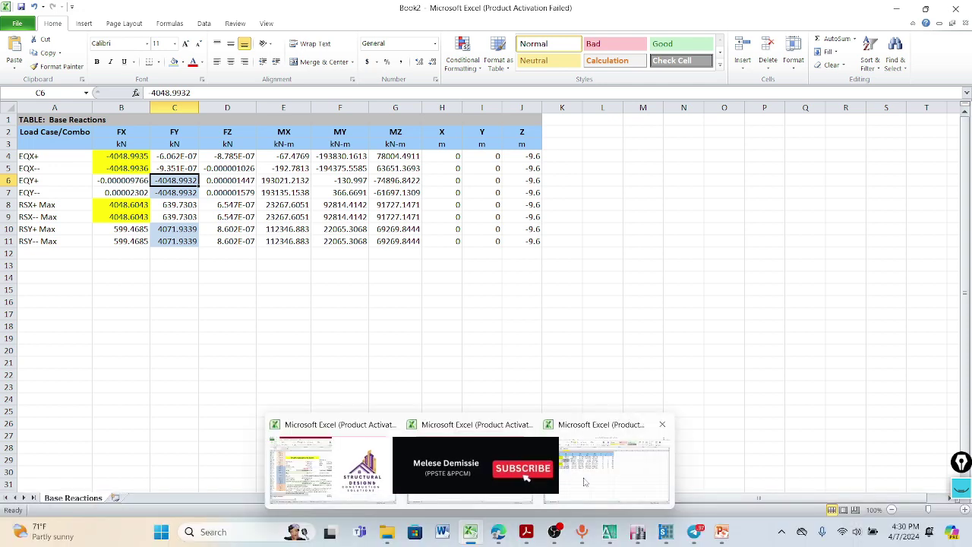
# Switch to the other Excel workbook holding two base reaction tables and the scale factor calculation.
pyautogui.moveTo(491, 535)
pyautogui.click(443, 419)
pyautogui.click(722, 210)
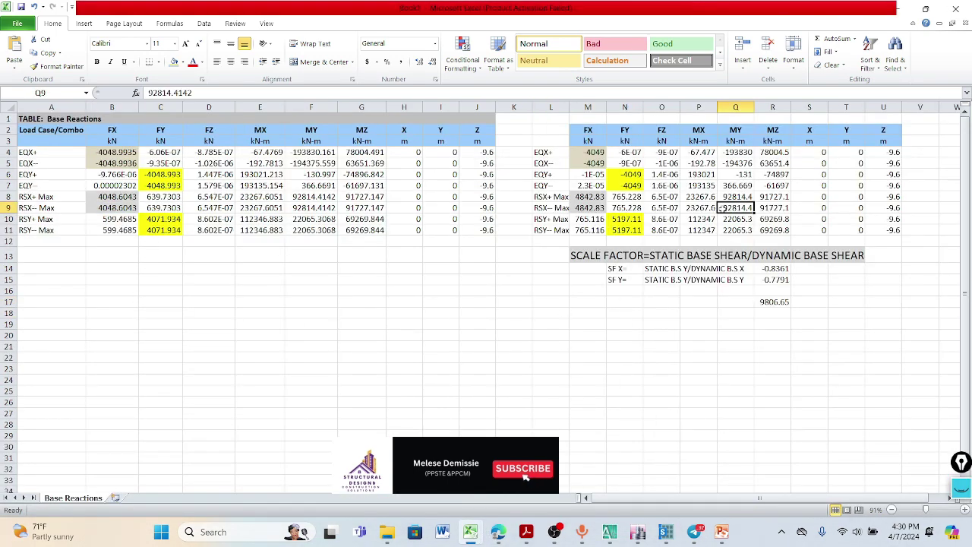
pyautogui.hscroll(1, 746, 319)
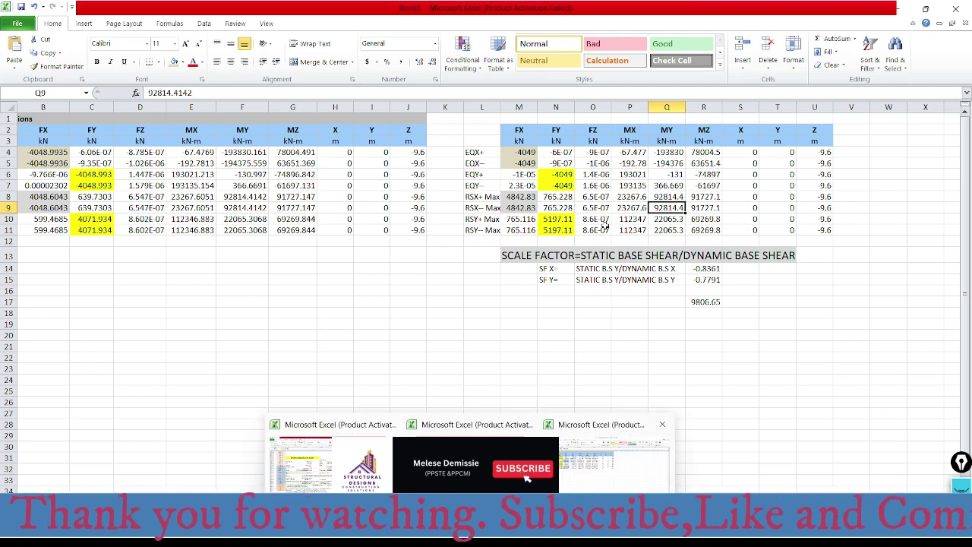
# Label the base reactions table above the scale factor calculation "BEFOR SCALING" in cell N1.
pyautogui.click(556, 119)
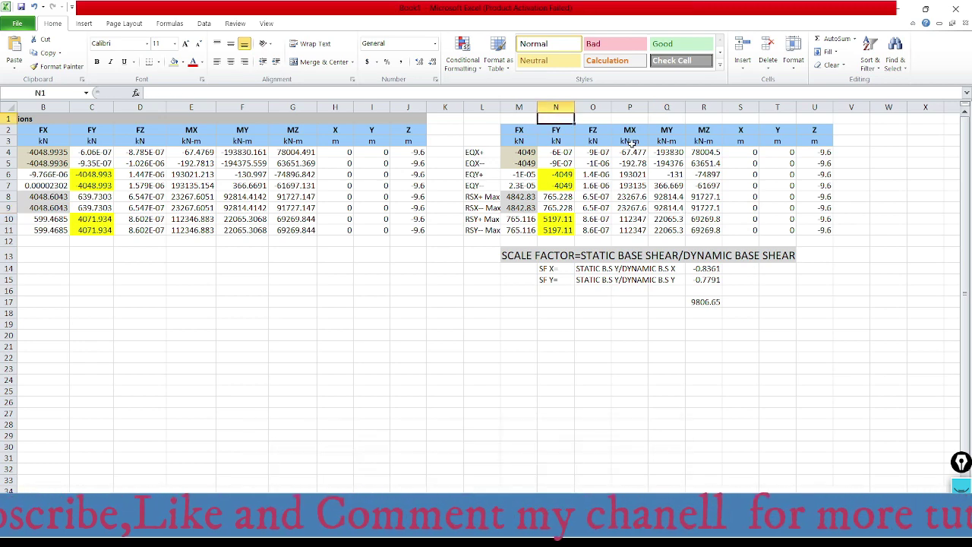
pyautogui.write('BEFOR S')
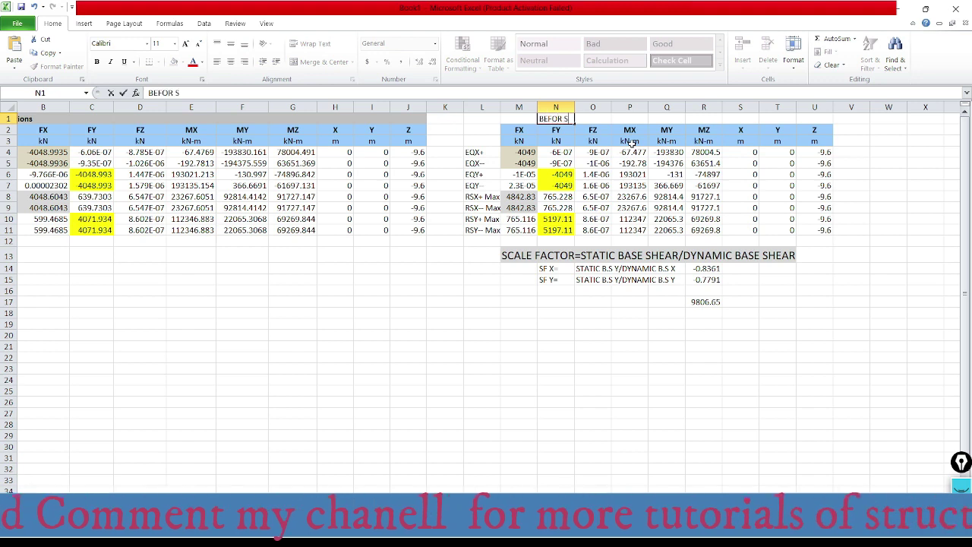
pyautogui.write('CALING')
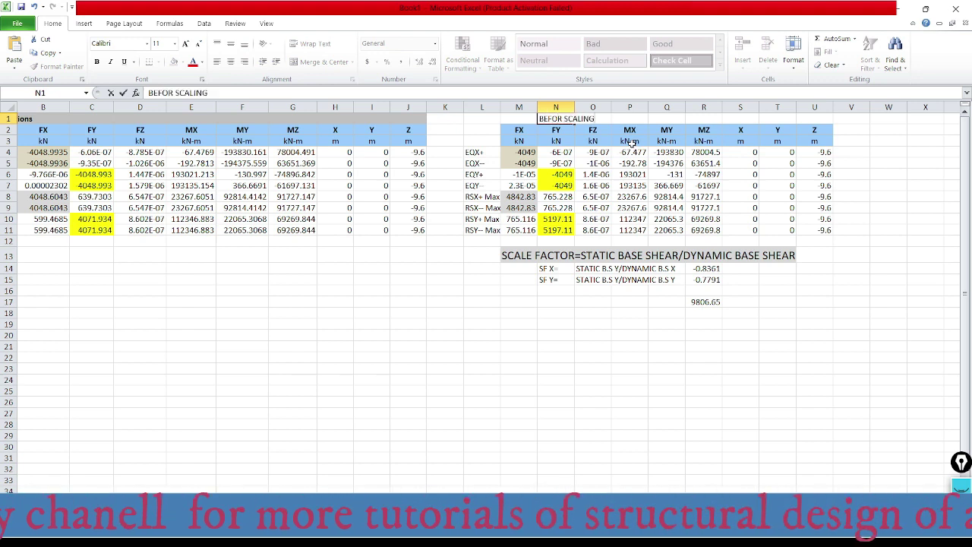
pyautogui.click(607, 332)
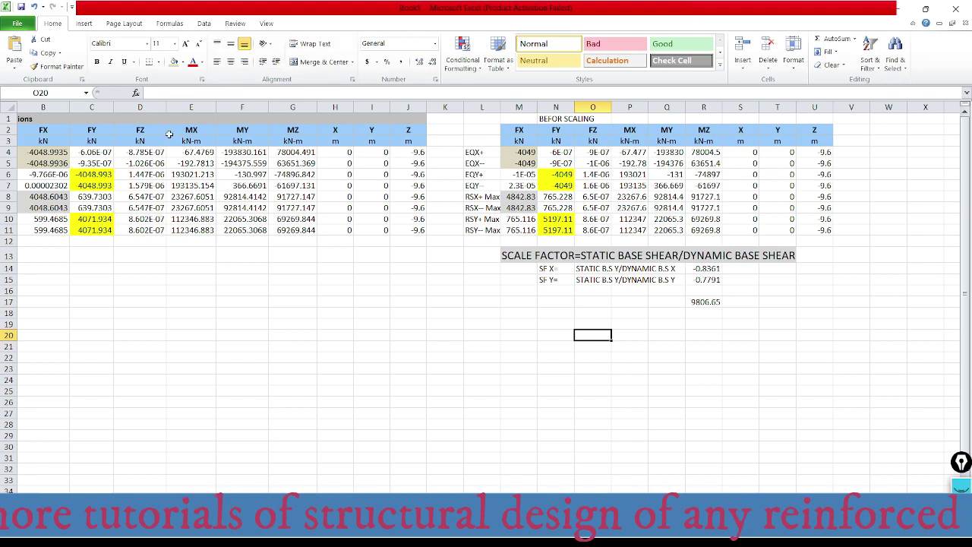
# Label the original Base Reactions table "AFTER SCALING" in cell E1.
pyautogui.click(205, 120)
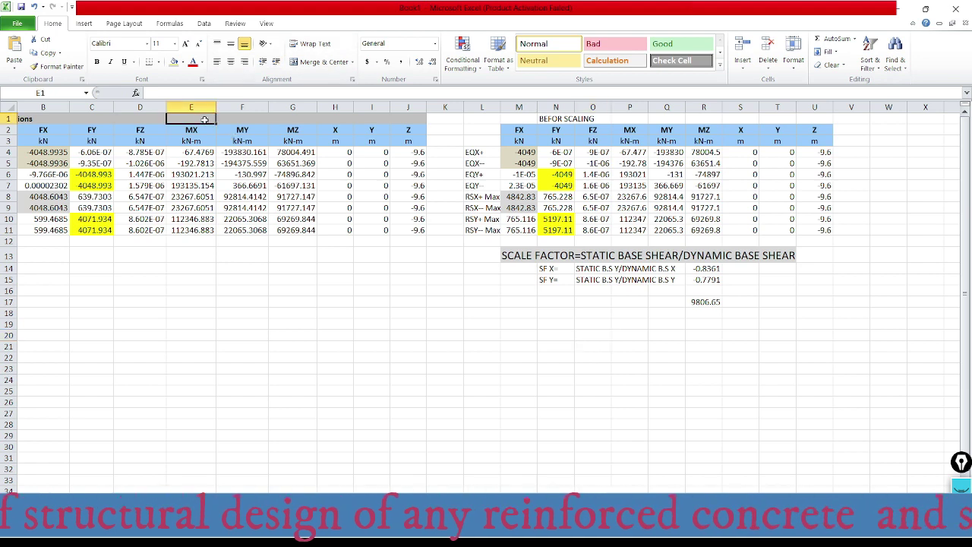
pyautogui.write('AFTE')
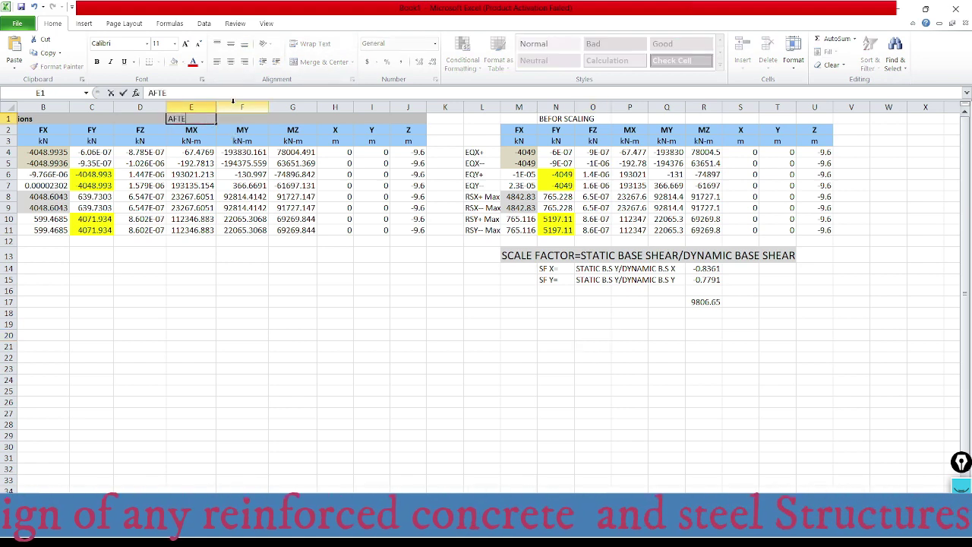
pyautogui.write('R SCAK')
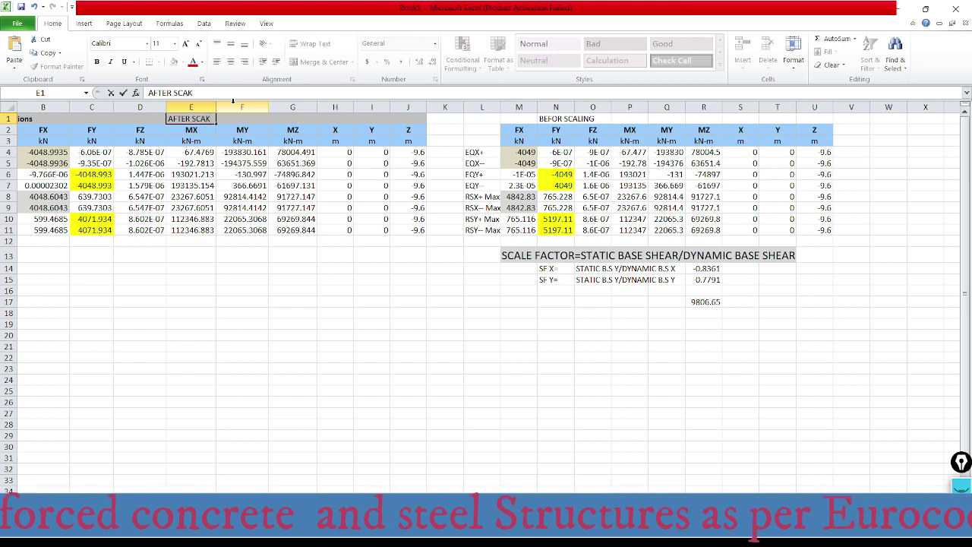
pyautogui.press('BackSpace')
pyautogui.write('LING')
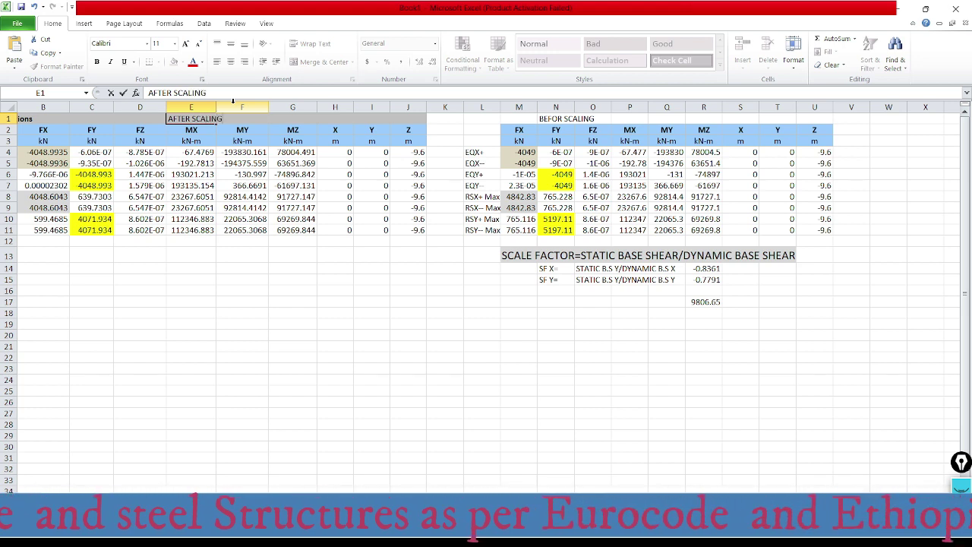
pyautogui.click(292, 268)
pyautogui.click(192, 118)
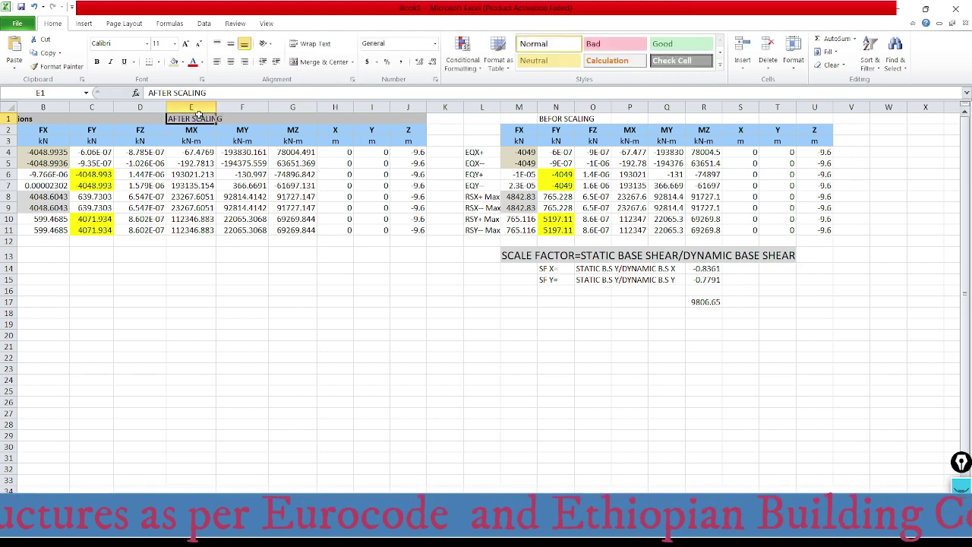
pyautogui.click(194, 279)
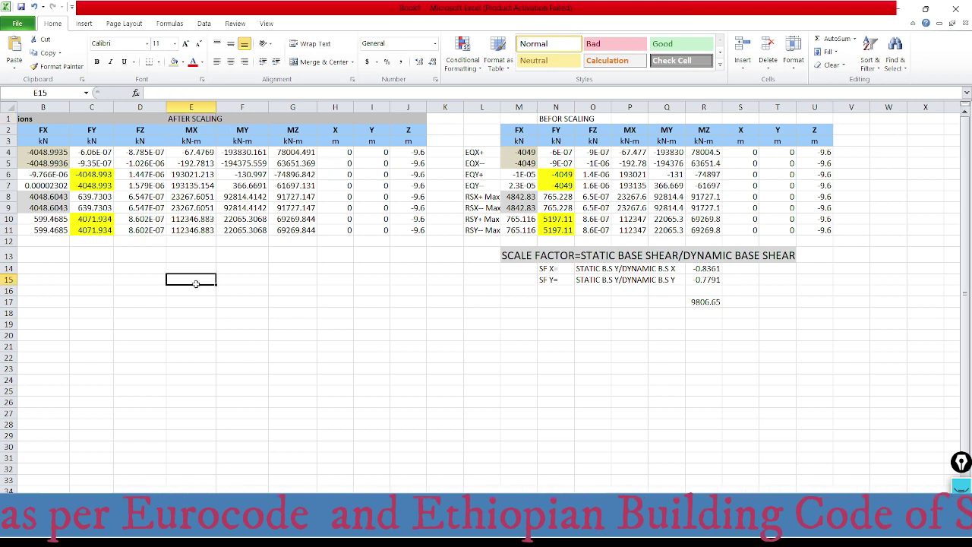
# Correct the SF X description in cell O14 to read "STATIC B.S X/DYNAMIC B.S X".
pyautogui.click(560, 119)
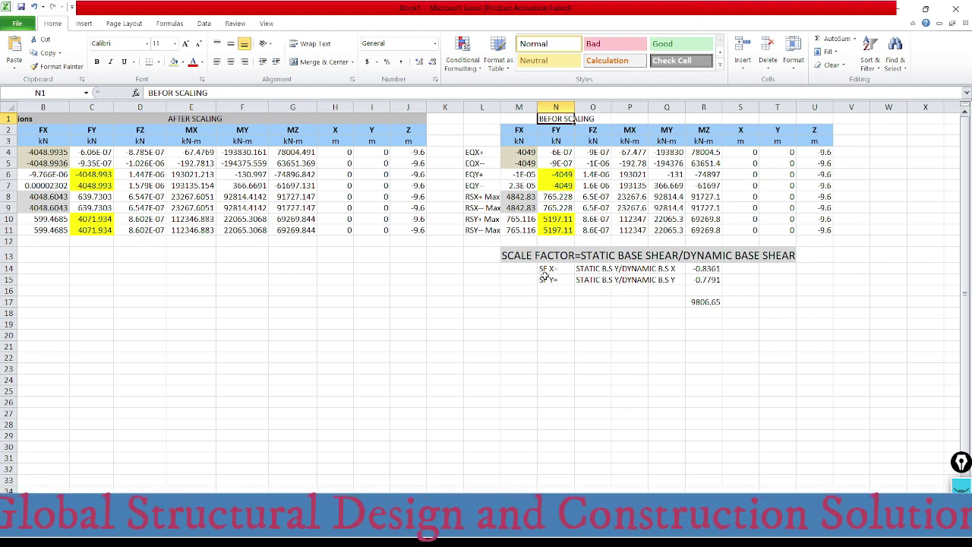
pyautogui.click(619, 270)
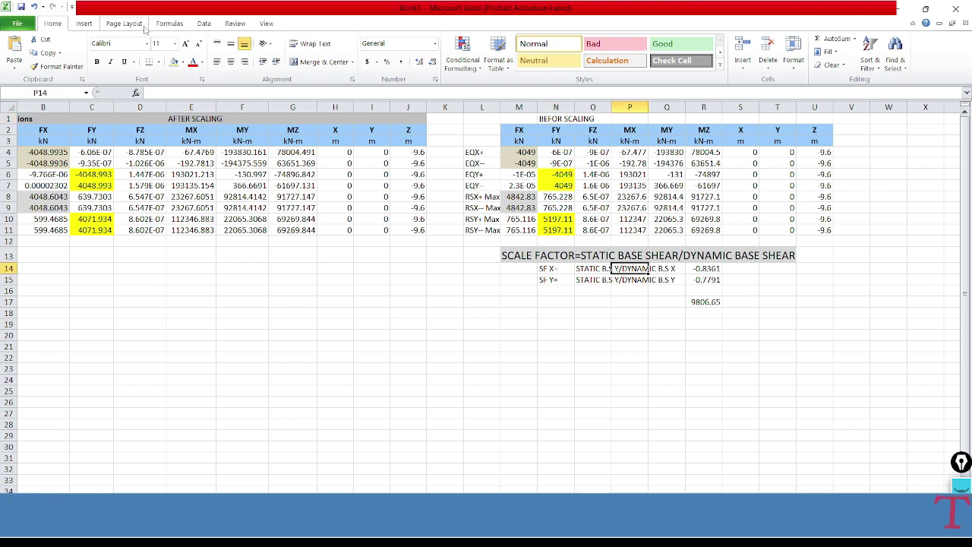
pyautogui.click(593, 269)
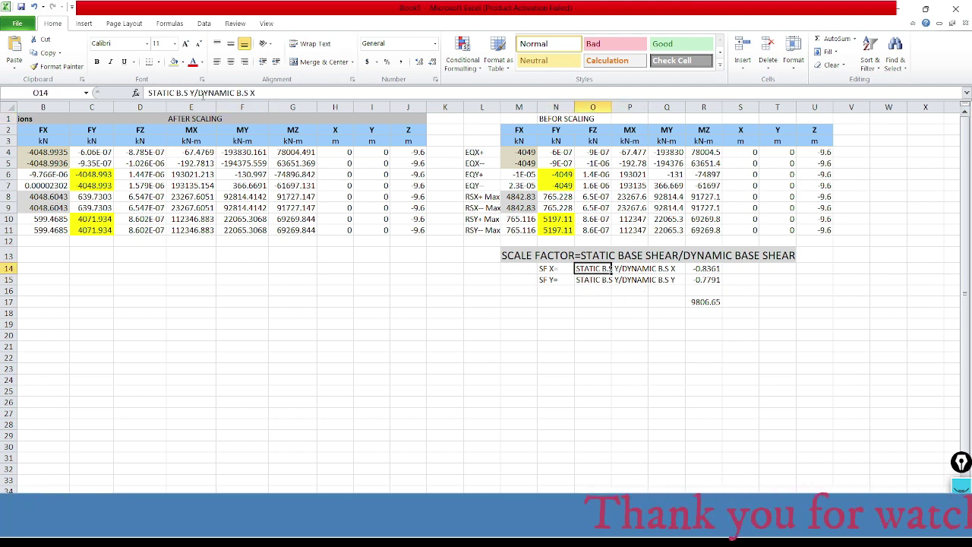
pyautogui.click(193, 92)
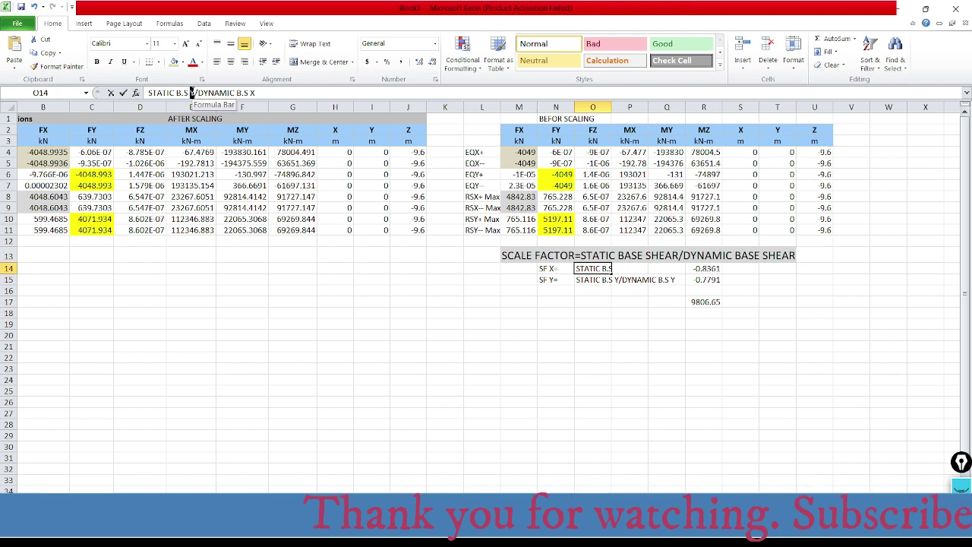
pyautogui.write('X')
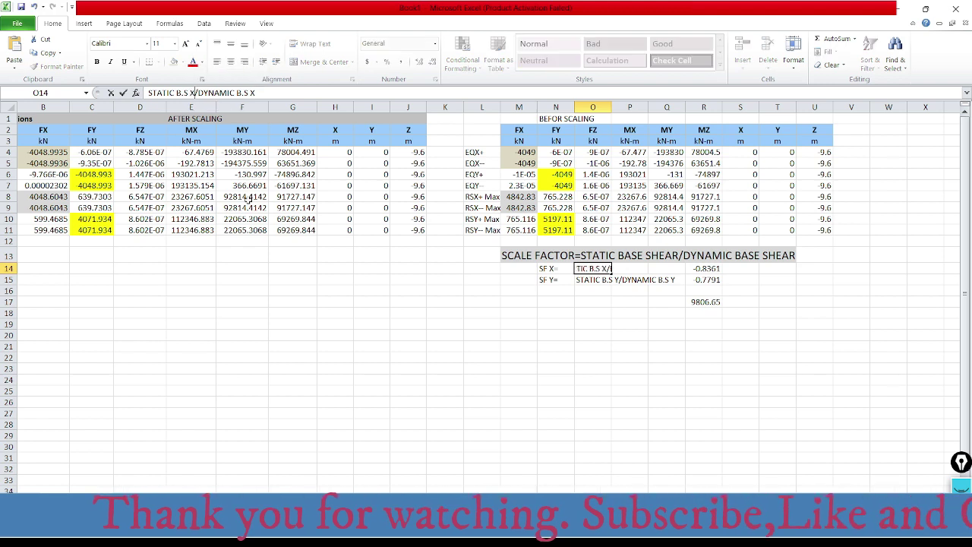
pyautogui.click(293, 334)
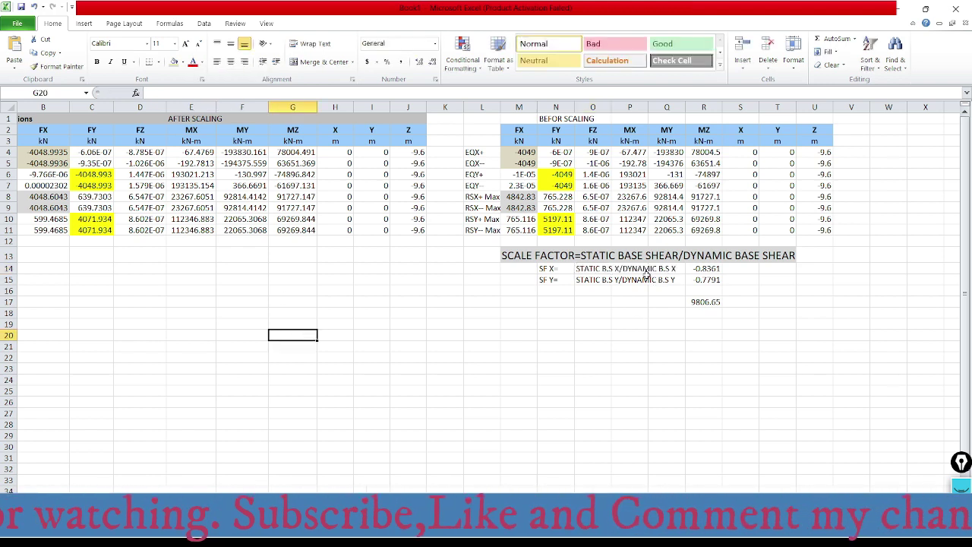
# Examine which base shear cells the SF X and SF Y formulas in R14 and R15 divide.
pyautogui.click(697, 269)
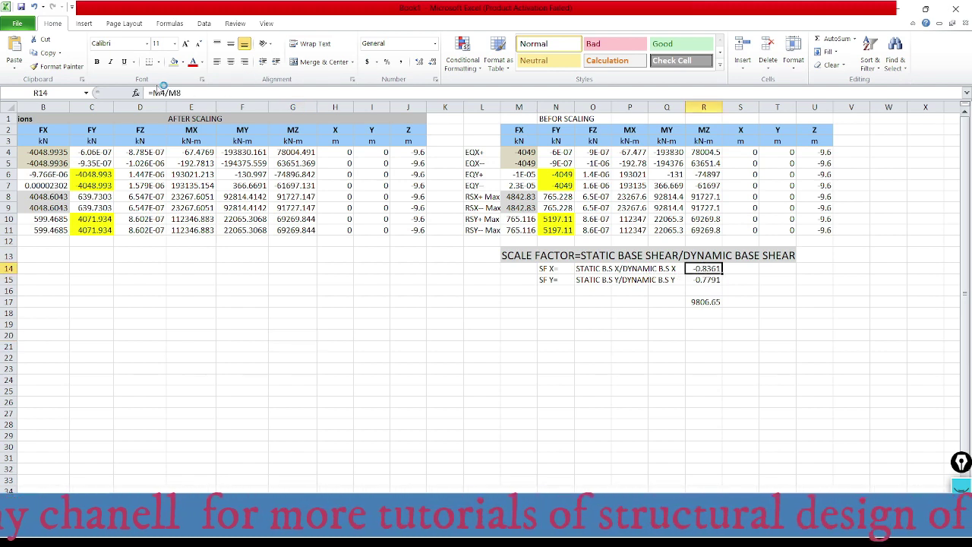
pyautogui.press('F2')
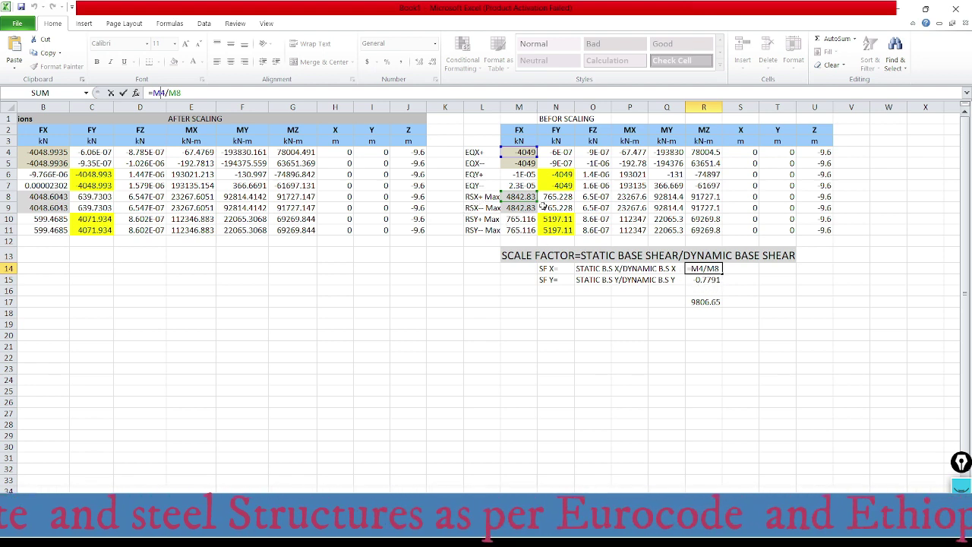
pyautogui.click(831, 388)
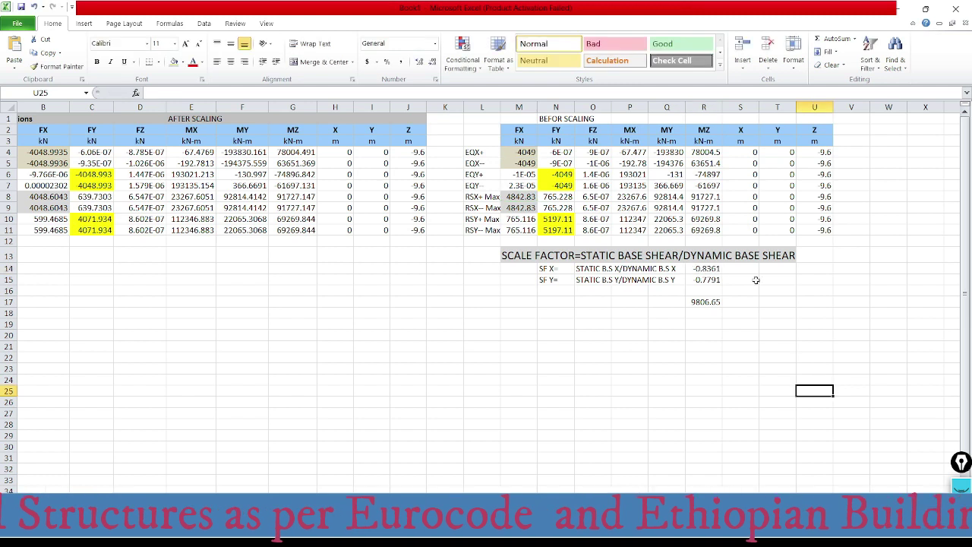
pyautogui.click(718, 270)
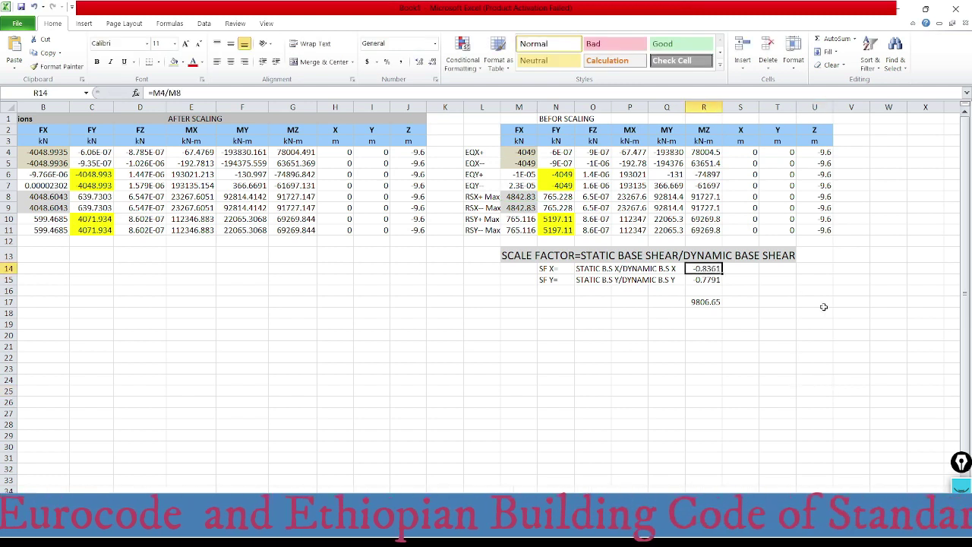
pyautogui.click(731, 270)
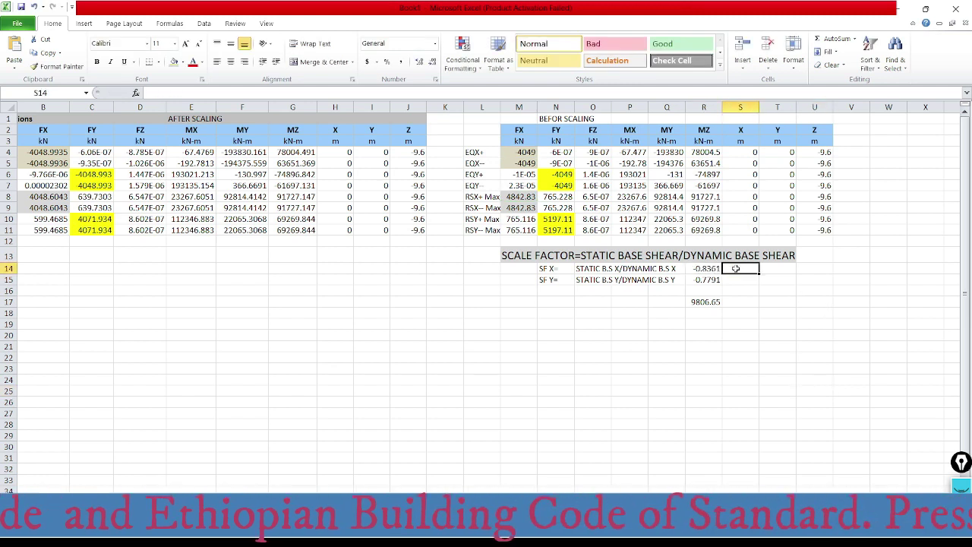
pyautogui.click(547, 280)
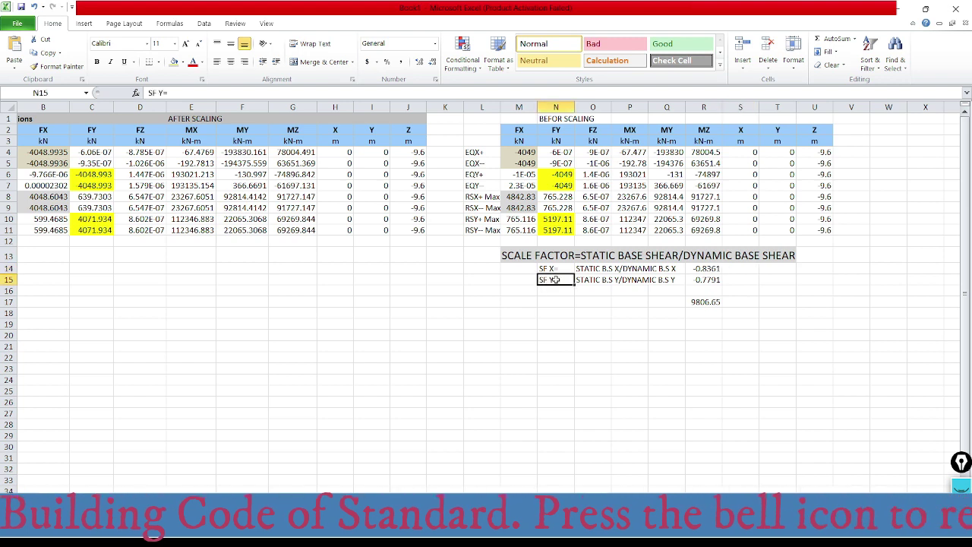
pyautogui.click(706, 280)
pyautogui.click(170, 94)
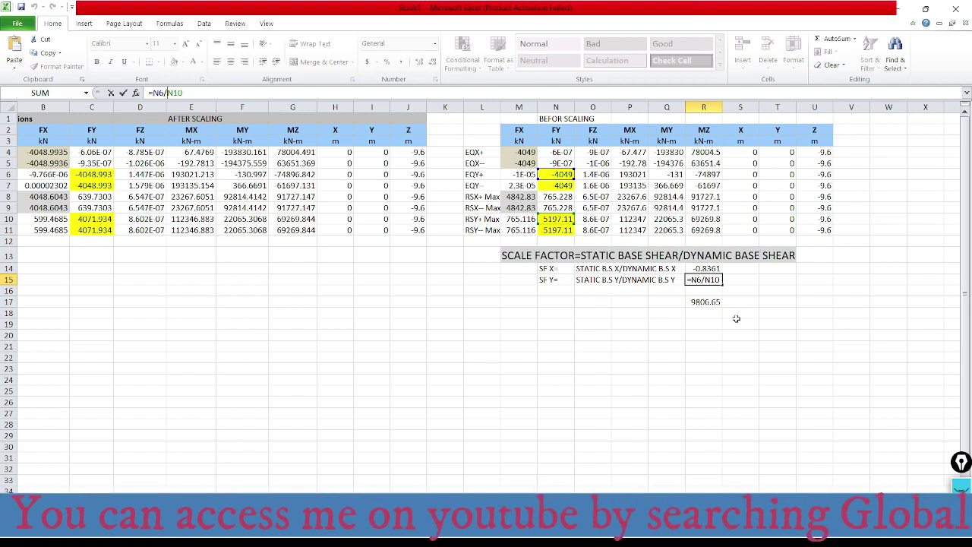
pyautogui.click(767, 324)
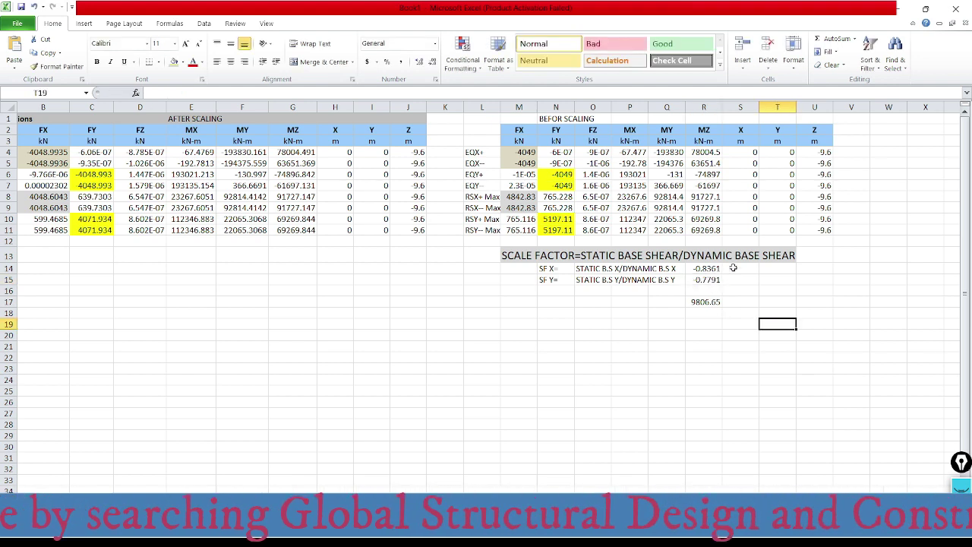
# Change the SF X formula in cell R14 to the absolute value =ABS(M4/M8).
pyautogui.click(709, 269)
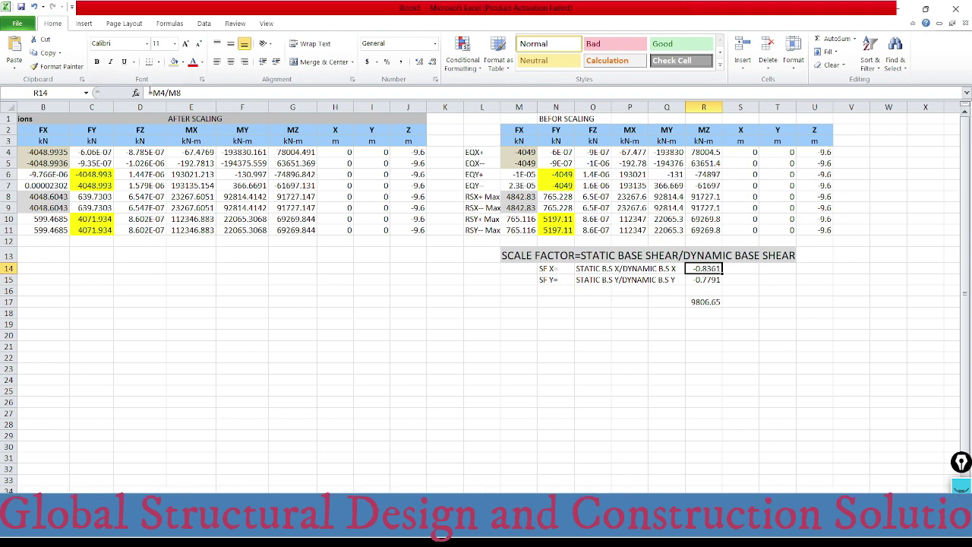
pyautogui.click(152, 92)
pyautogui.write('-')
pyautogui.press('Return')
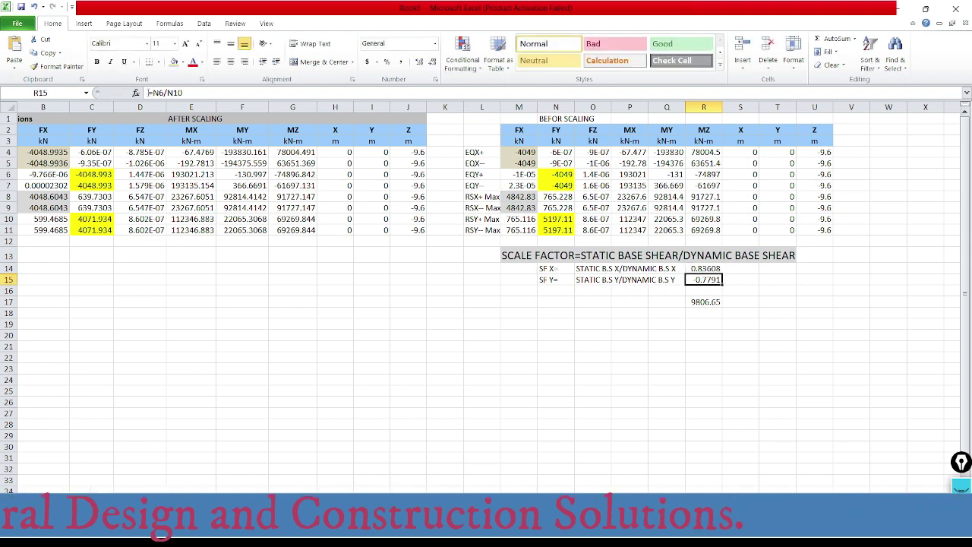
# Change the SF Y formula in cell R15 to =ABS(N6/N10) and check both scale factor formulas.
pyautogui.click(154, 91)
pyautogui.write('ABS')
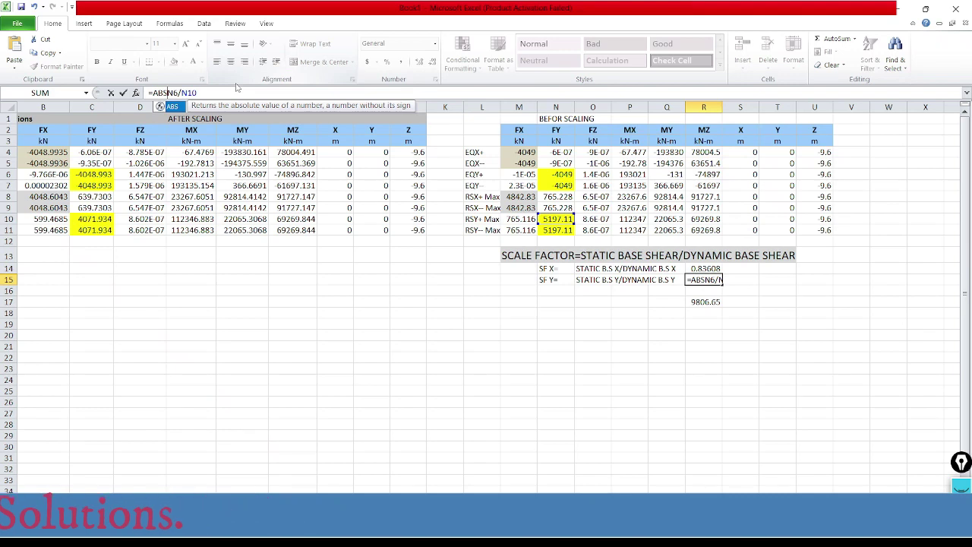
pyautogui.write('(')
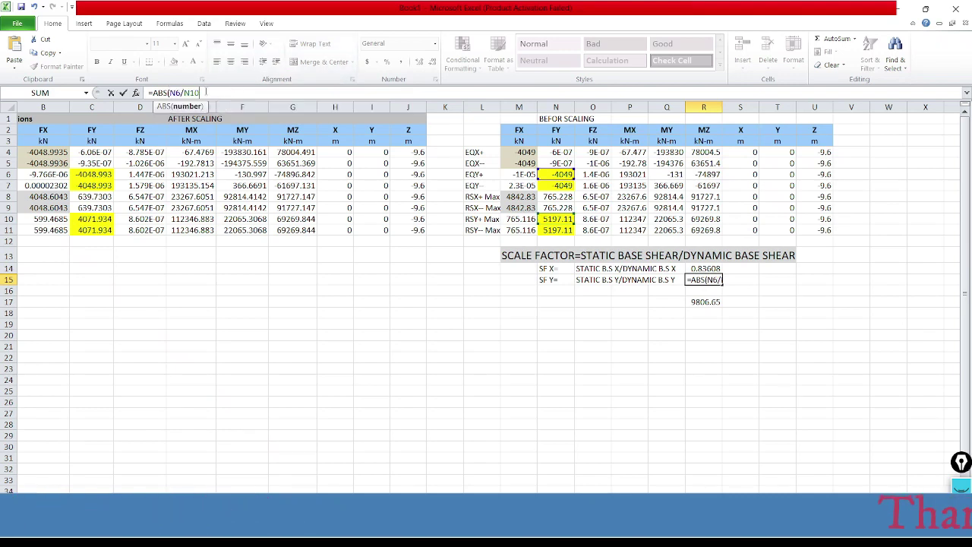
pyautogui.write(')')
pyautogui.press('Return')
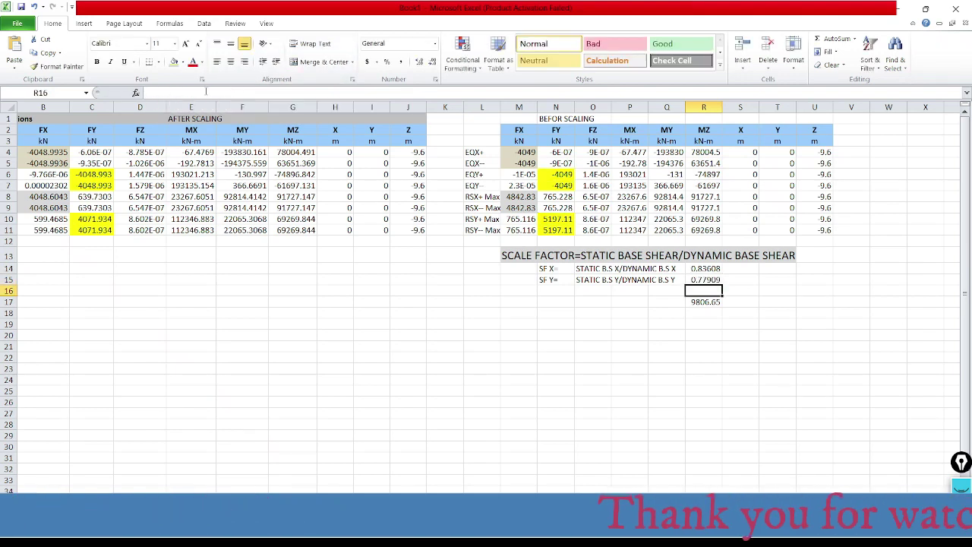
pyautogui.click(807, 370)
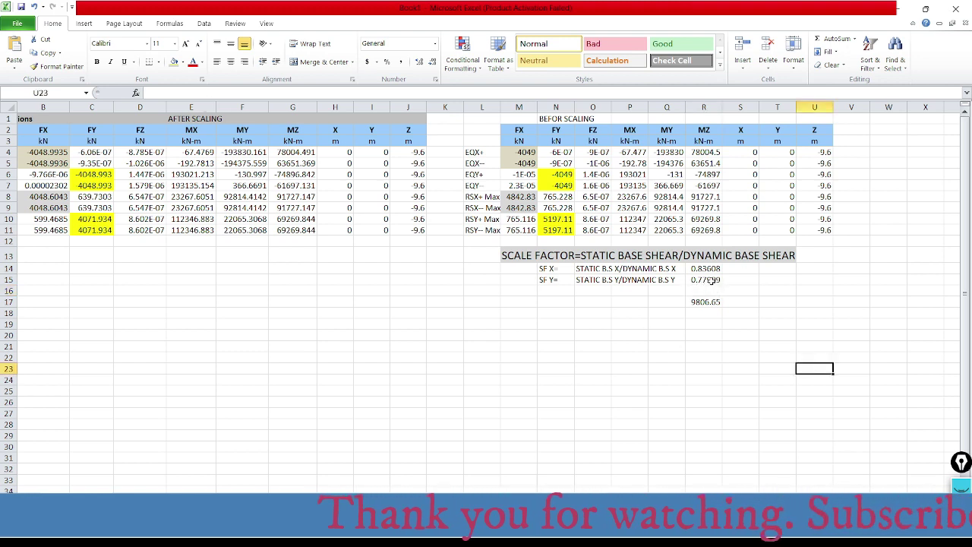
pyautogui.click(711, 281)
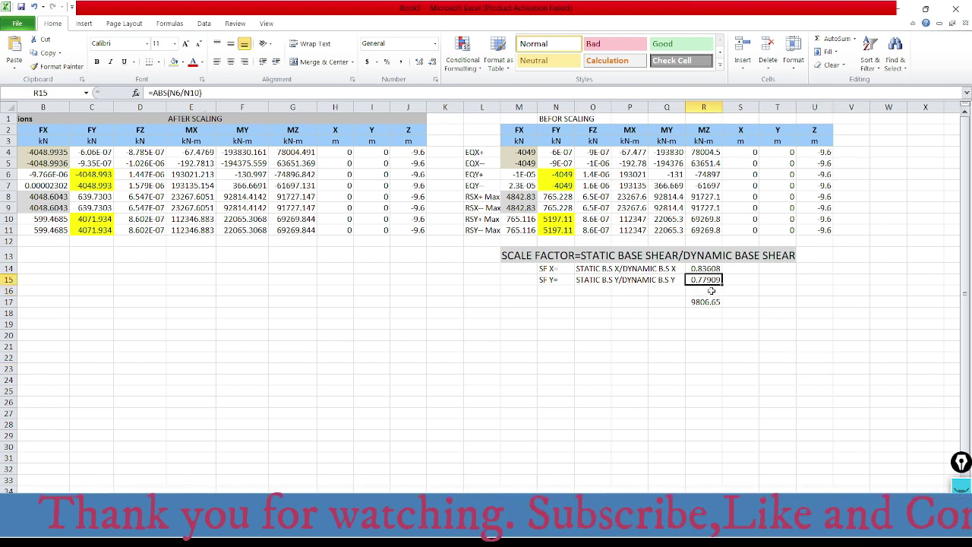
pyautogui.click(704, 268)
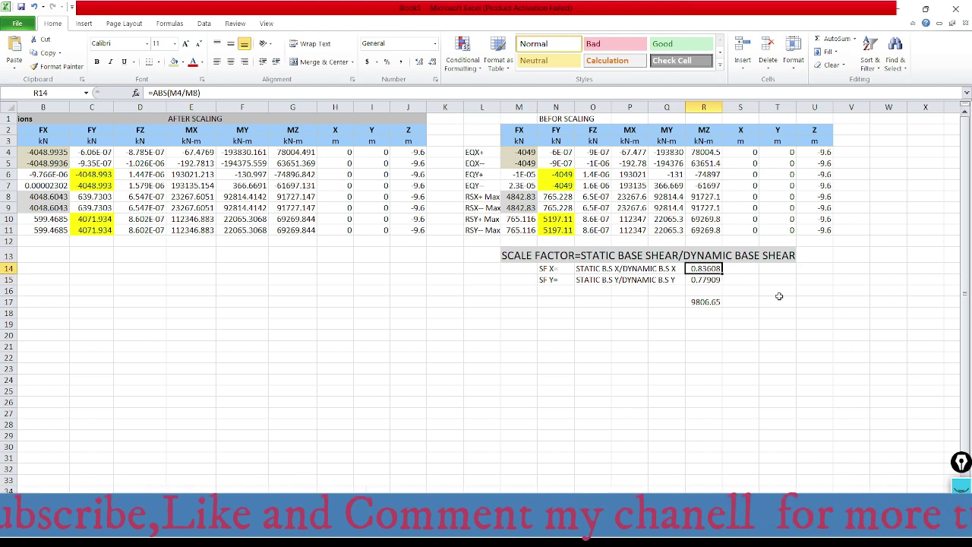
pyautogui.click(696, 354)
# Switch to ETABS and open the load case data of the response spectrum case RSX+.
pyautogui.hotkey('alt', 'Tab')
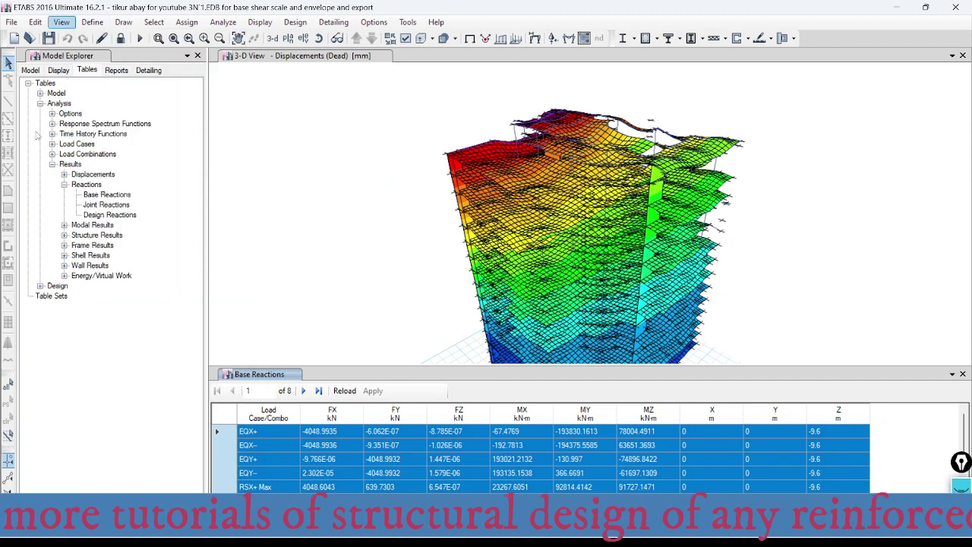
pyautogui.click(92, 23)
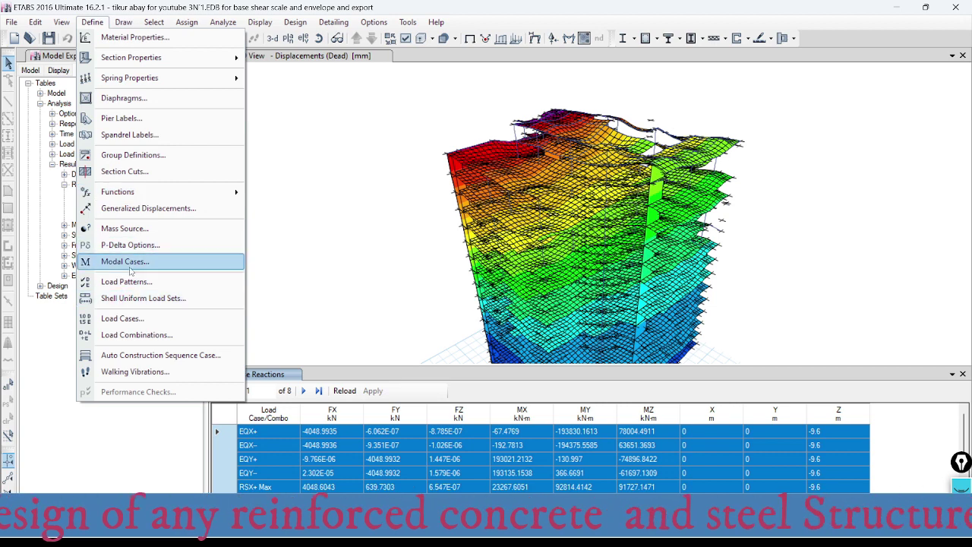
pyautogui.click(129, 318)
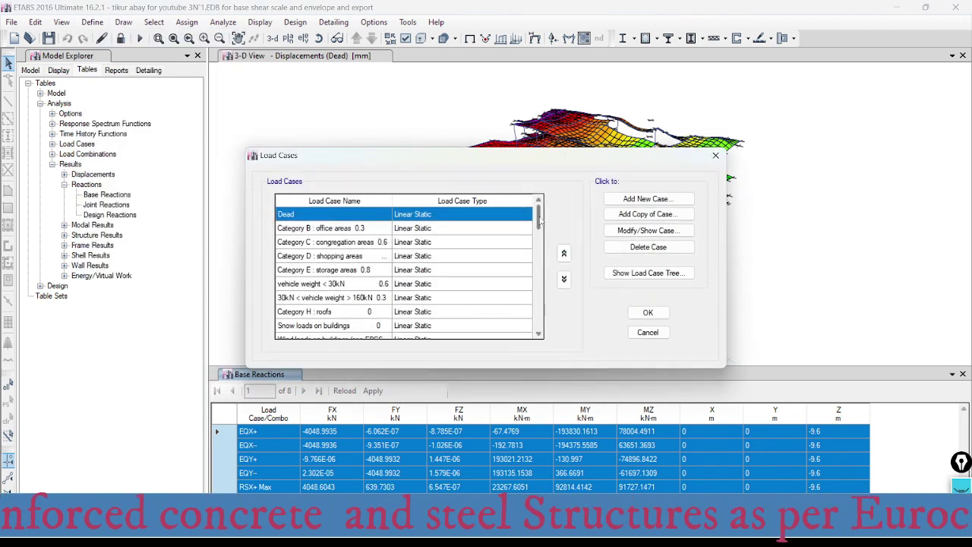
pyautogui.moveTo(539, 225); pyautogui.dragTo(541, 263)
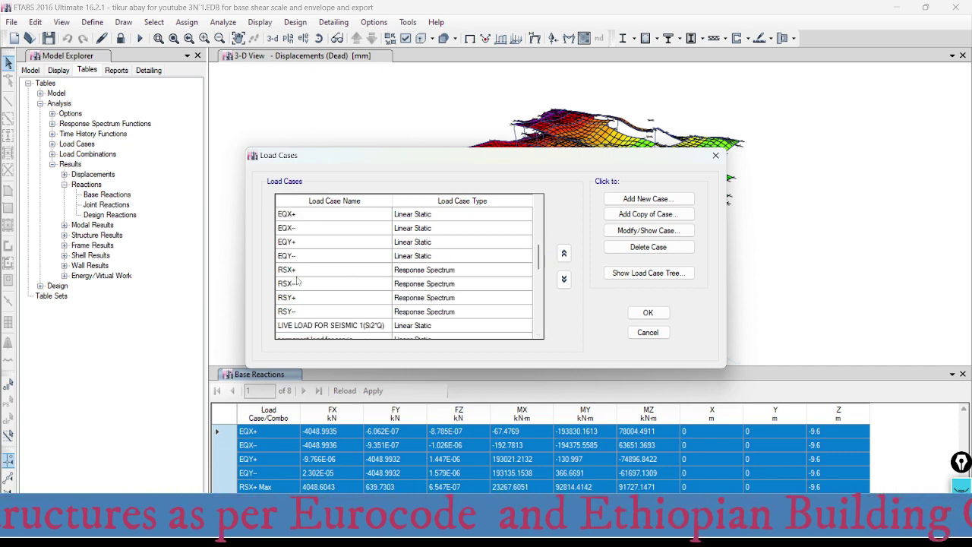
pyautogui.click(433, 270)
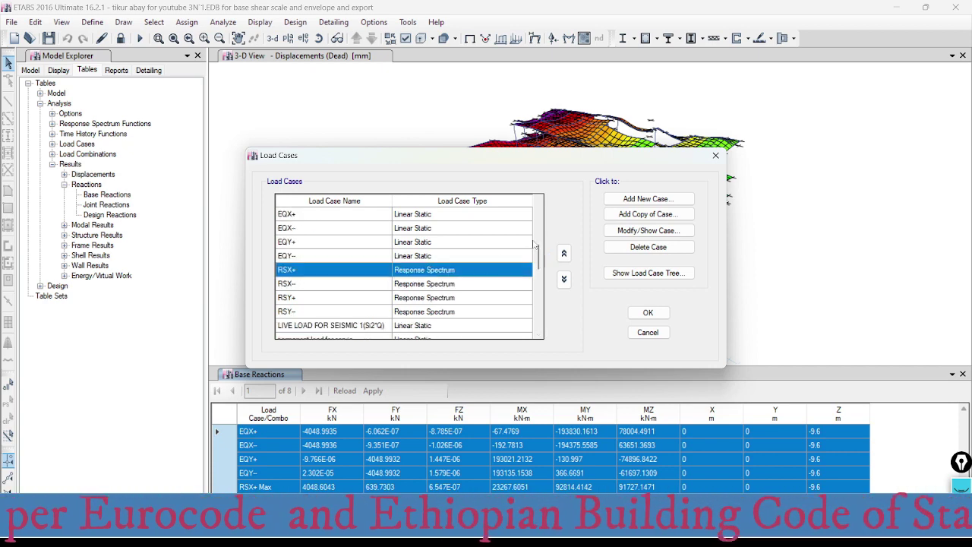
pyautogui.click(642, 231)
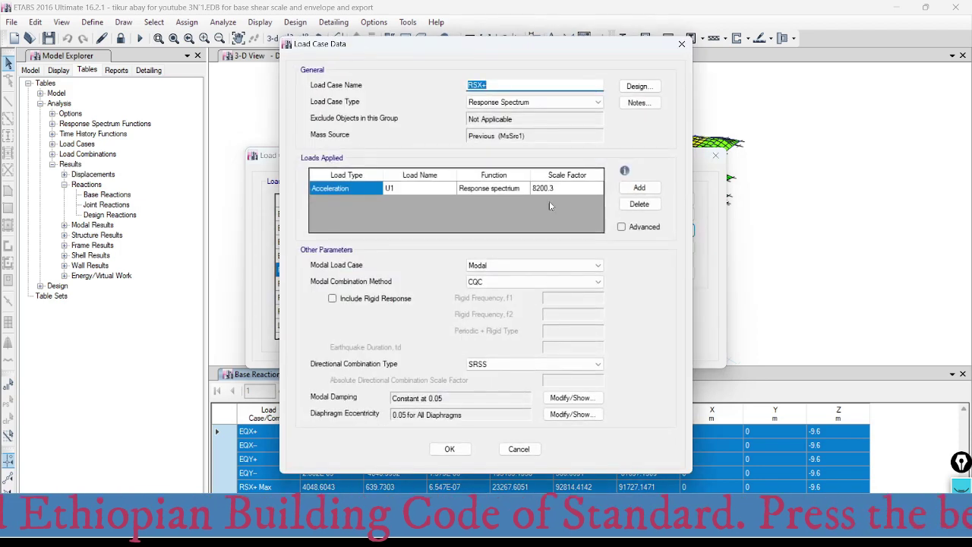
# Add a second acceleration load with load name U1 and the Default Uniform function to the RSX+ load case.
pyautogui.click(562, 192)
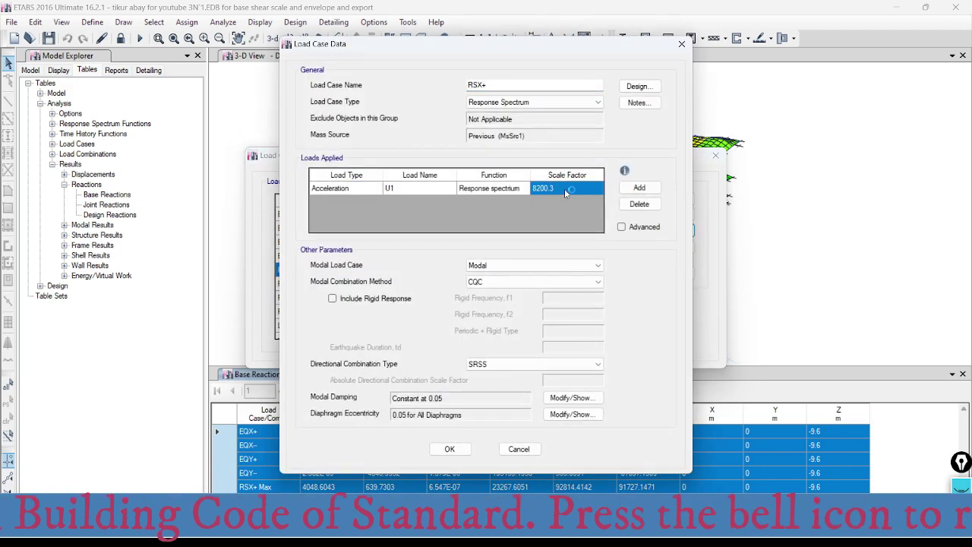
pyautogui.click(641, 187)
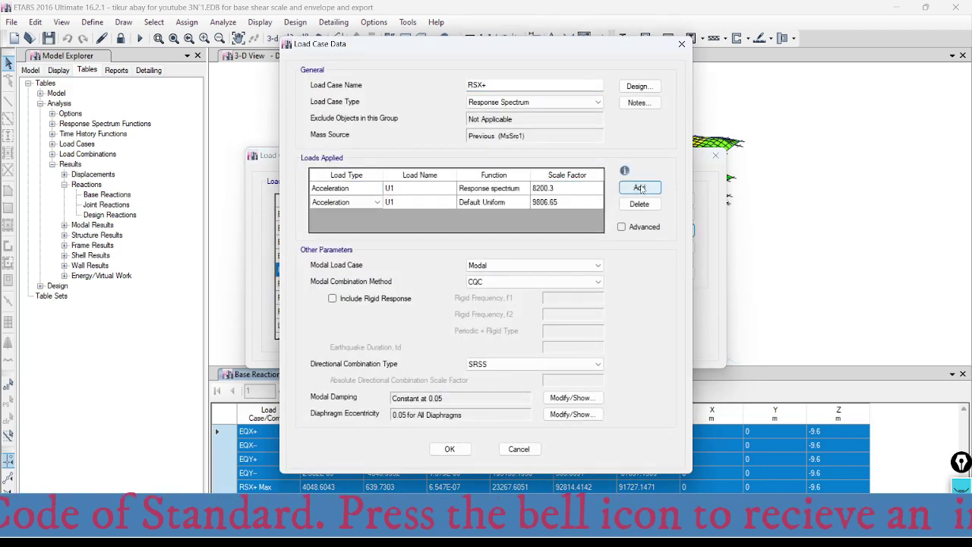
pyautogui.click(562, 202)
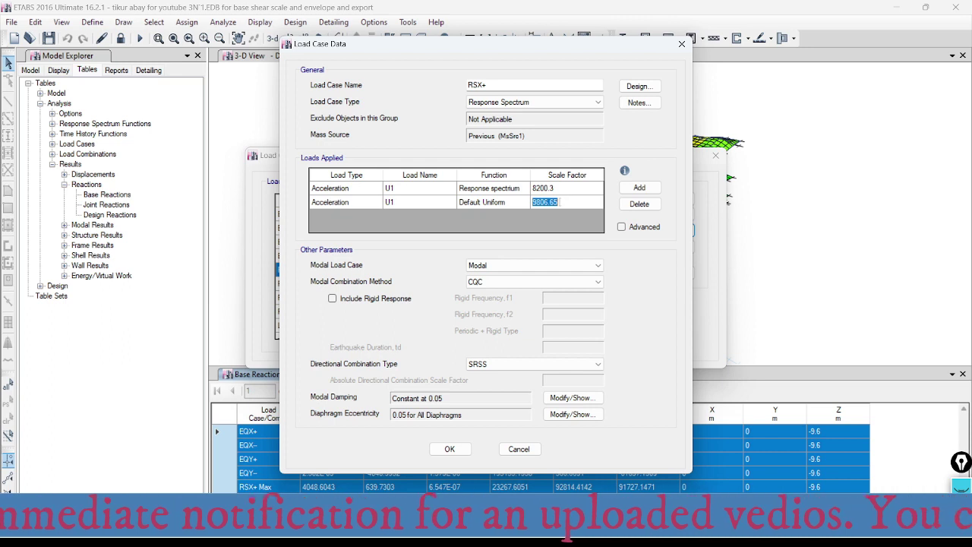
pyautogui.click(591, 203)
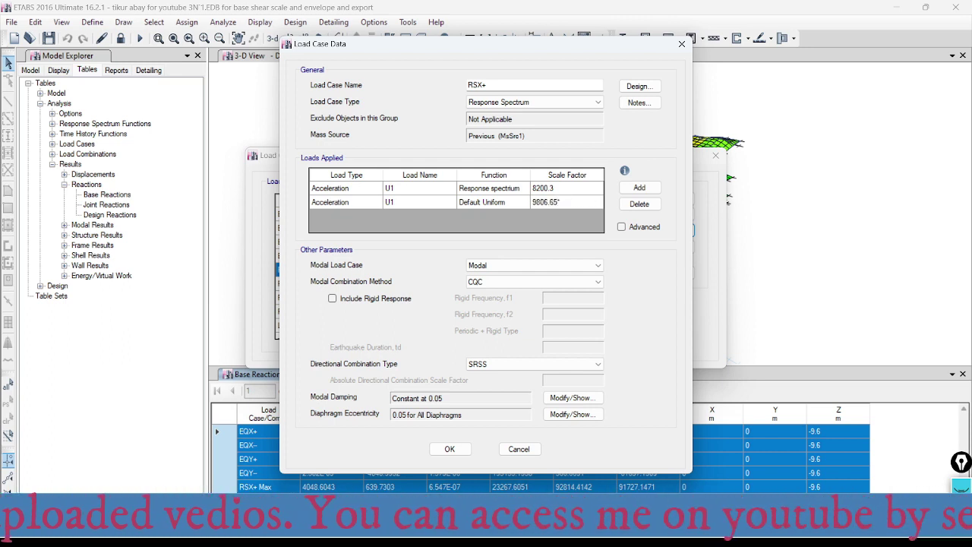
pyautogui.click(403, 204)
pyautogui.click(679, 205)
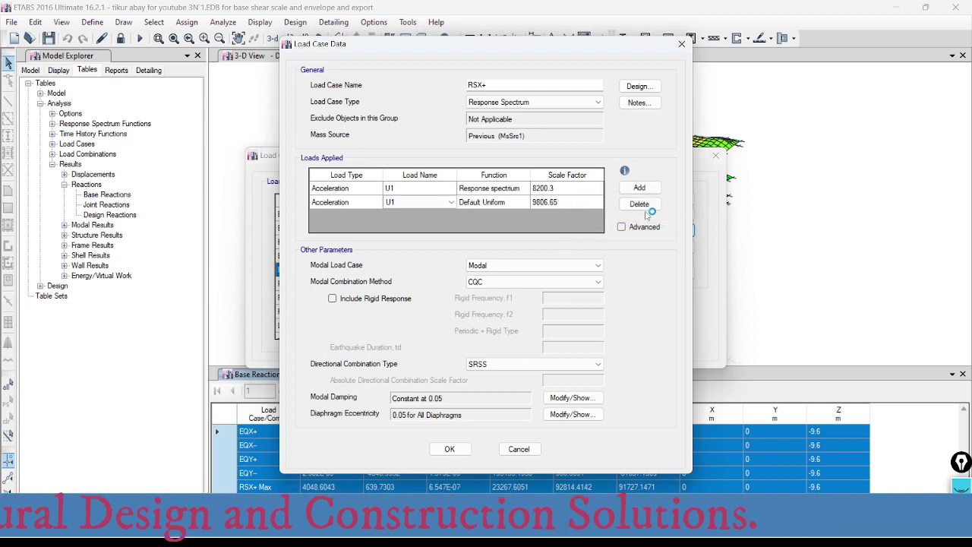
pyautogui.click(445, 204)
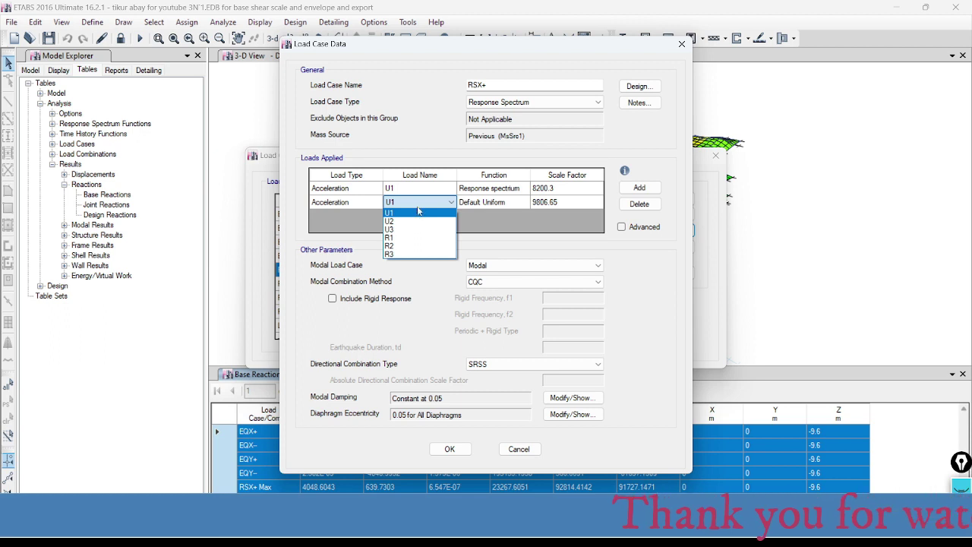
pyautogui.click(416, 214)
# Extend the new load's 9806.65 scale factor with a multiplication sign, ready for a second factor.
pyautogui.click(564, 203)
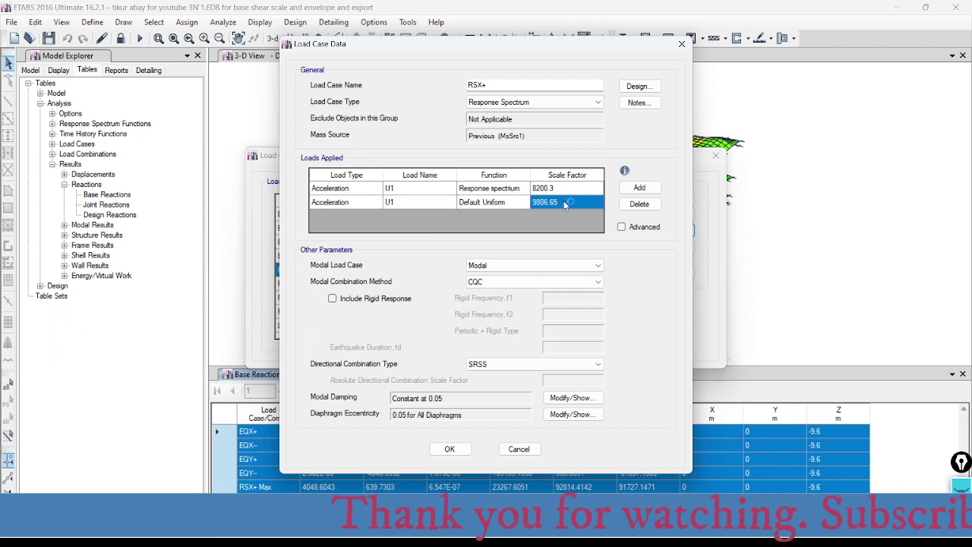
pyautogui.click(563, 202)
pyautogui.click(561, 202)
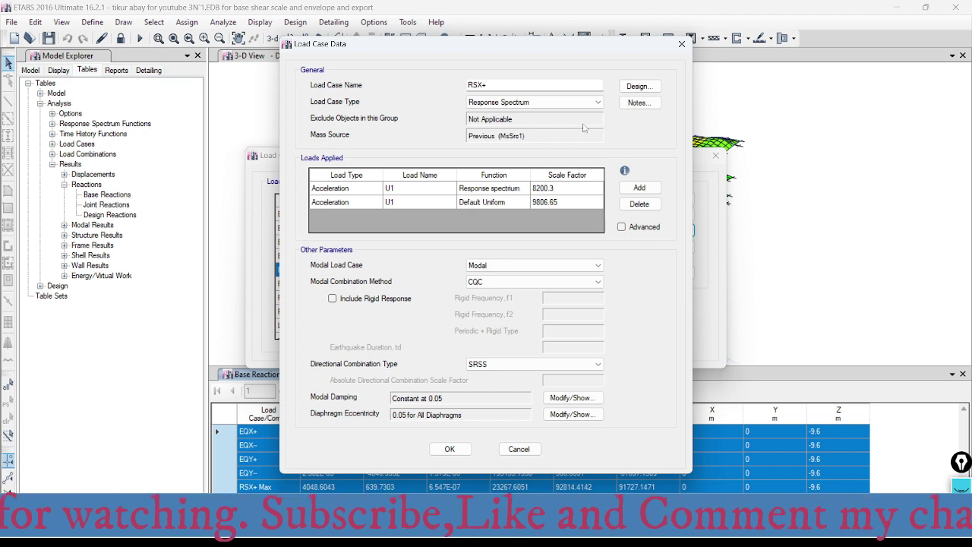
pyautogui.write('1')
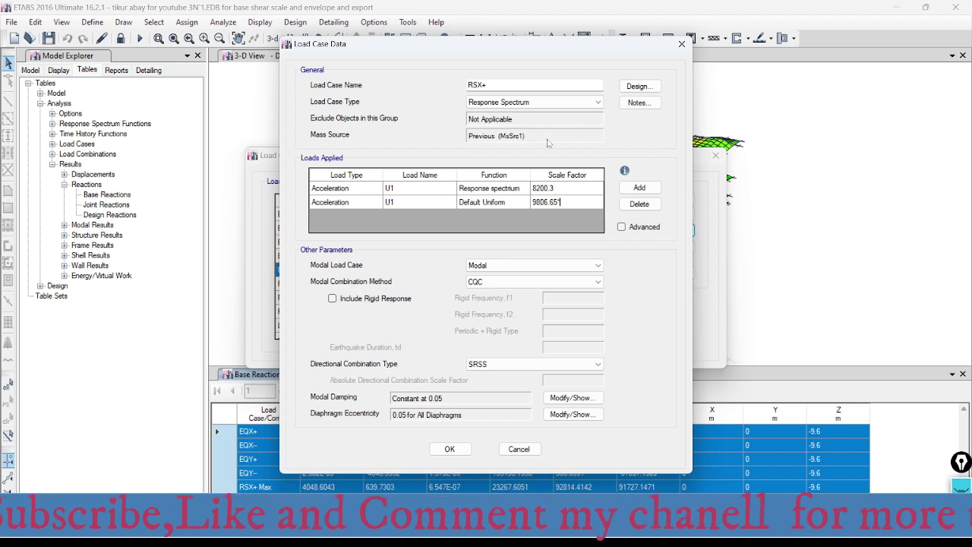
pyautogui.press('BackSpace')
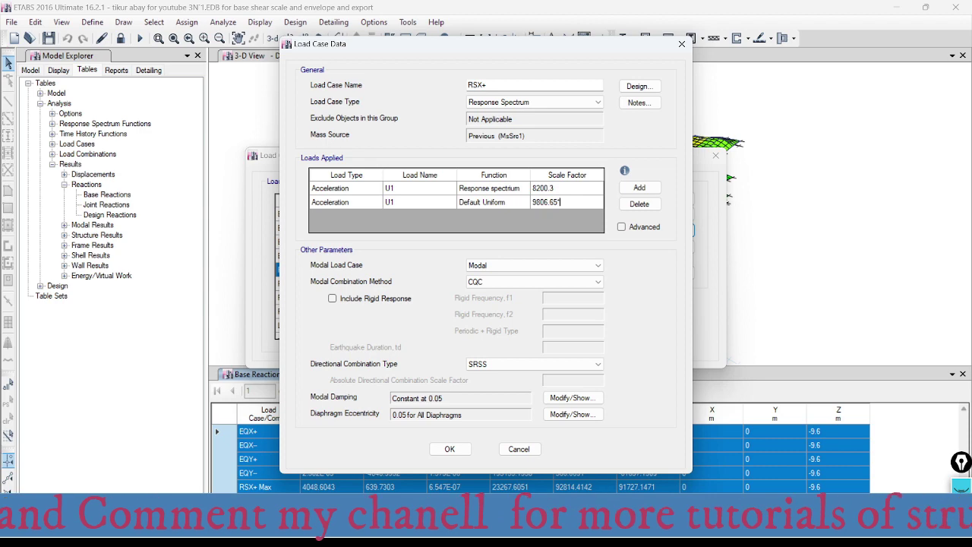
# Switch to the Excel base shear workbook and copy the SF X value from cell R14.
pyautogui.click(559, 471)
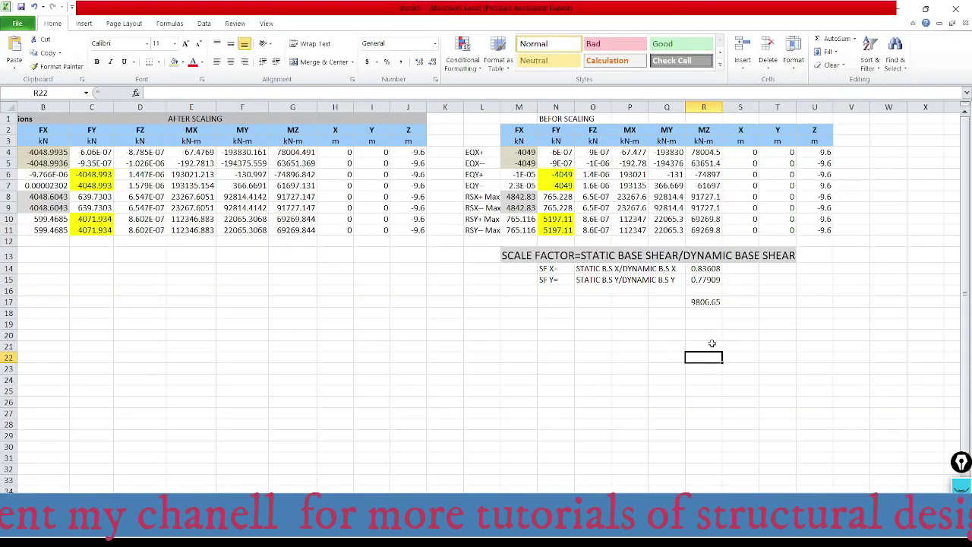
pyautogui.doubleClick(710, 269)
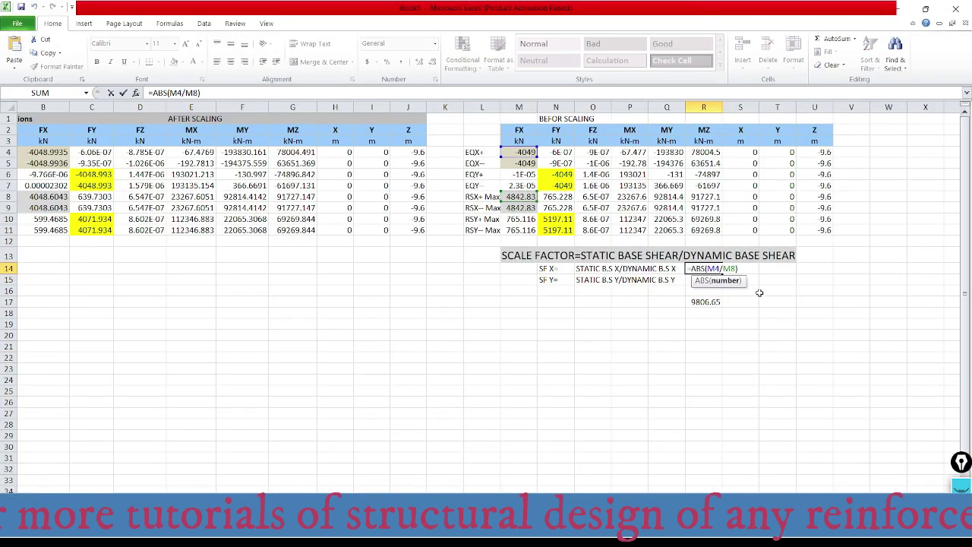
pyautogui.press('Escape')
pyautogui.rightClick(711, 268)
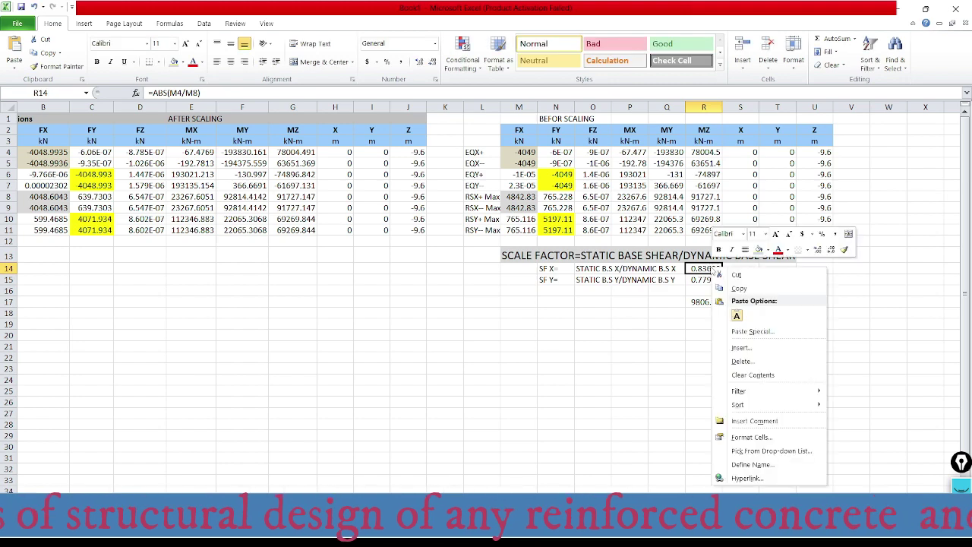
pyautogui.click(738, 289)
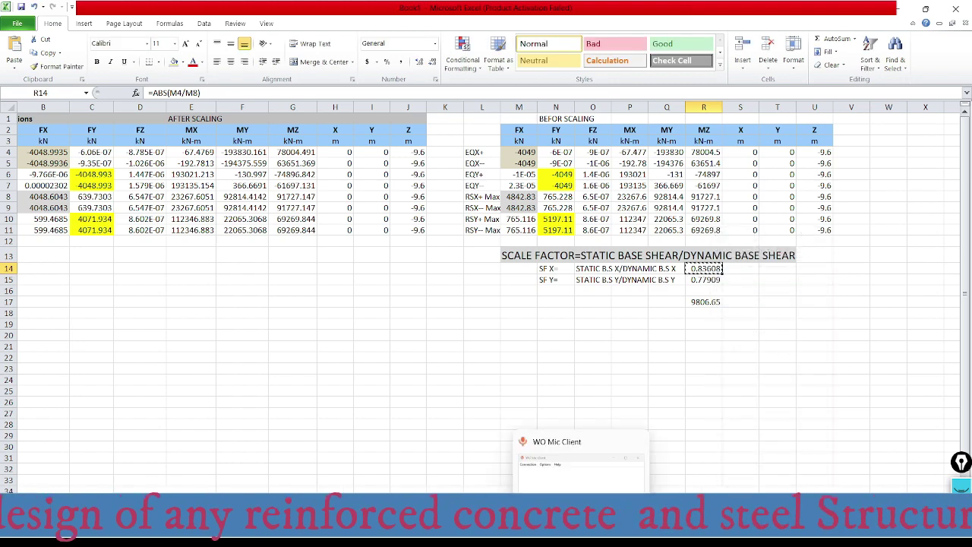
# Return to ETABS and paste the copied factor so the new load's scale factor is evaluated from 9806.65*0.836080366.
pyautogui.click(577, 478)
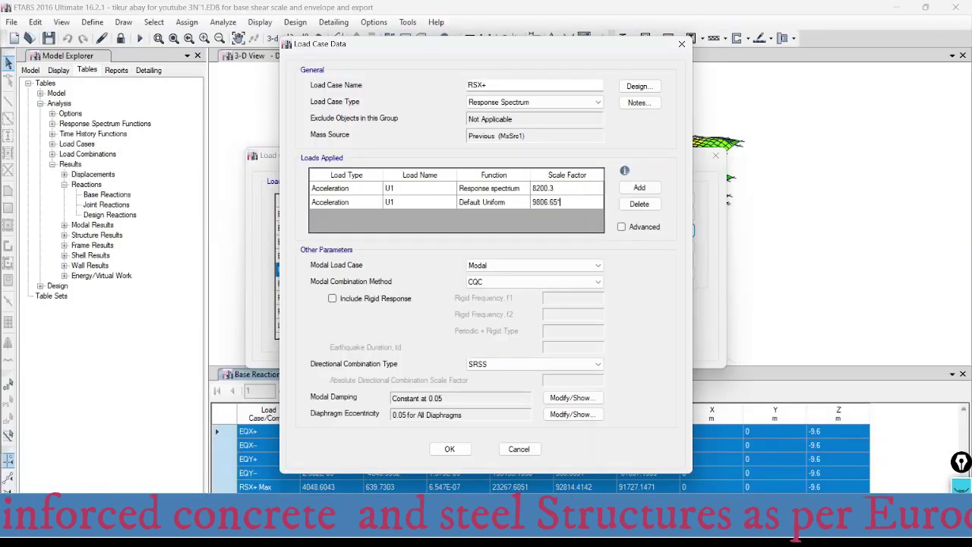
pyautogui.rightClick(562, 202)
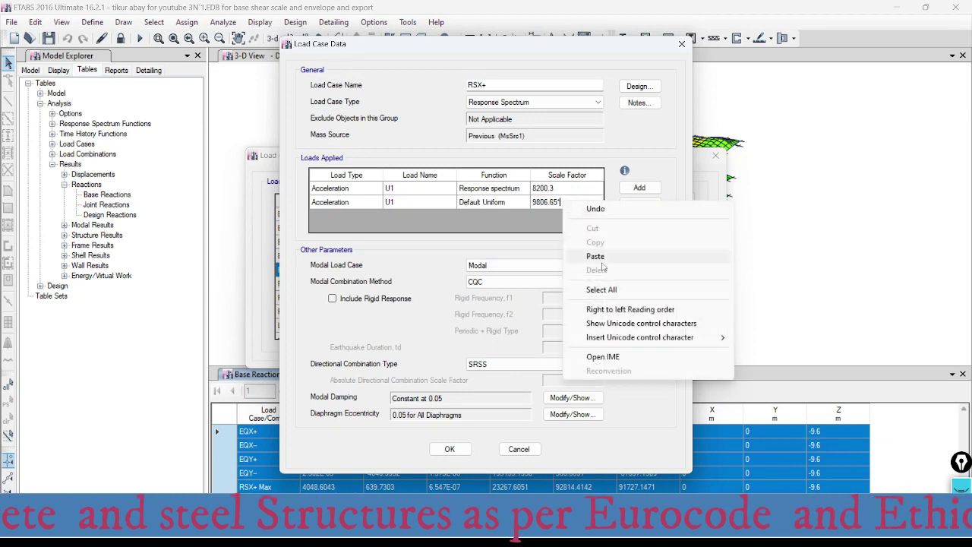
pyautogui.click(600, 257)
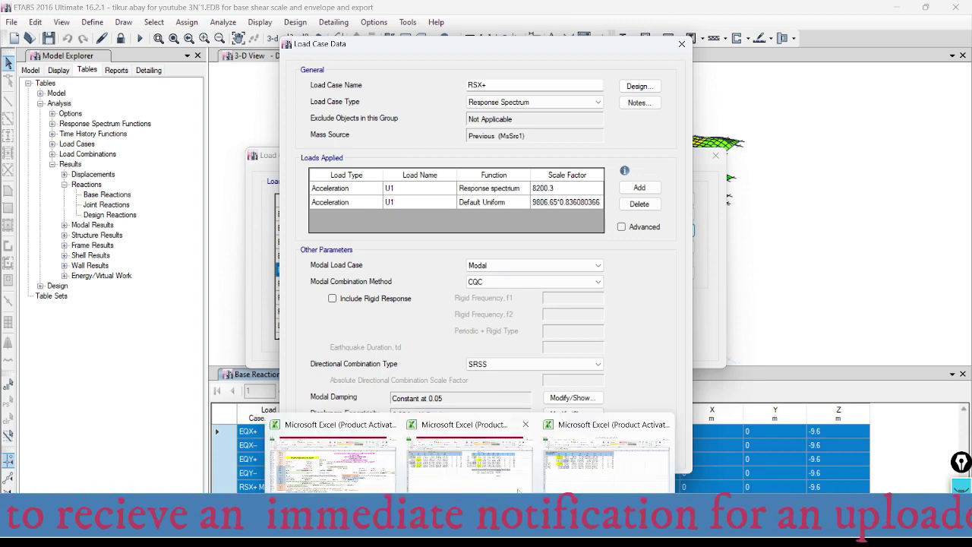
pyautogui.click(657, 439)
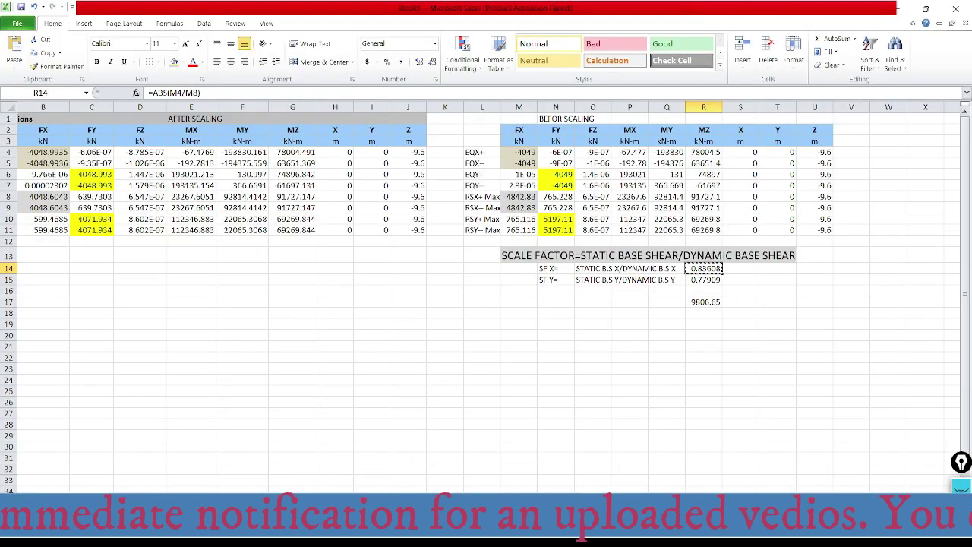
pyautogui.moveTo(469, 541)
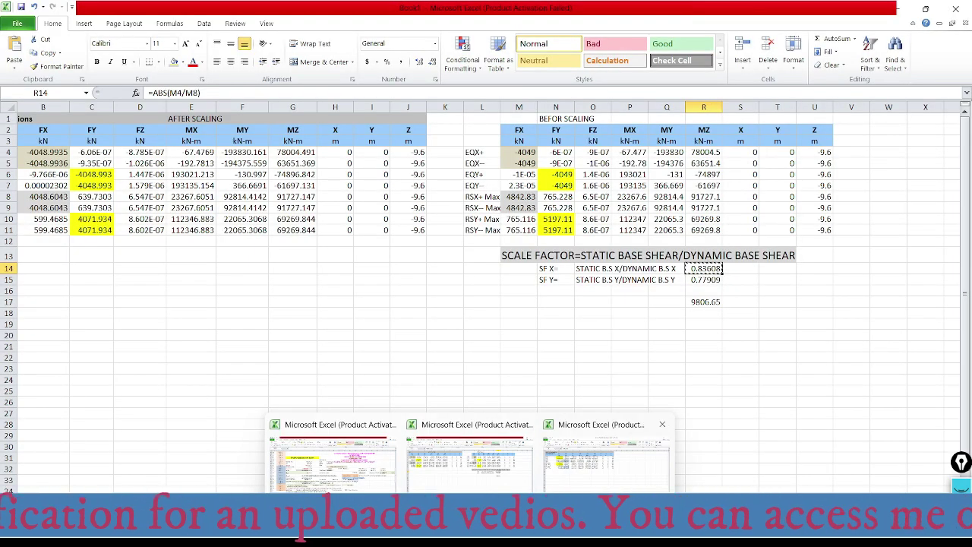
pyautogui.hotkey('alt', 'Tab')
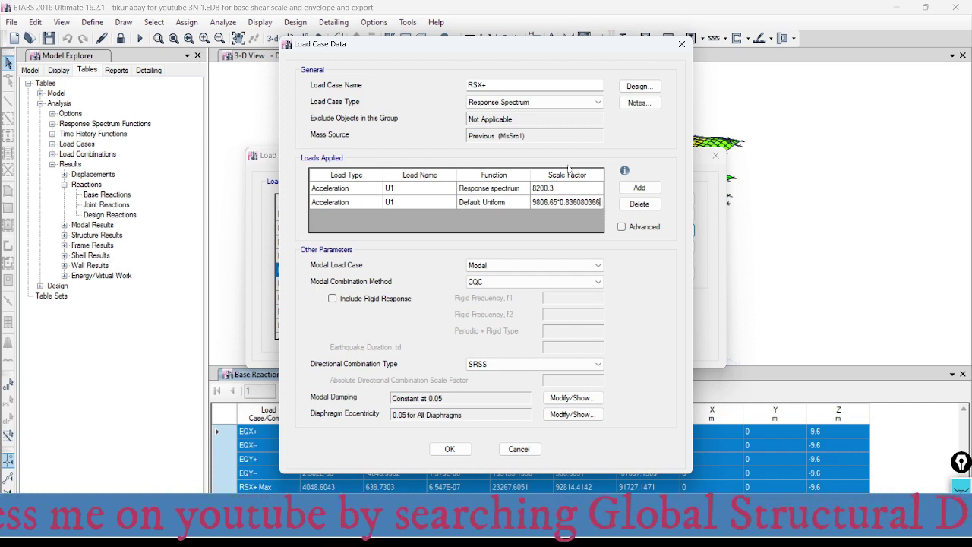
pyautogui.press('Return')
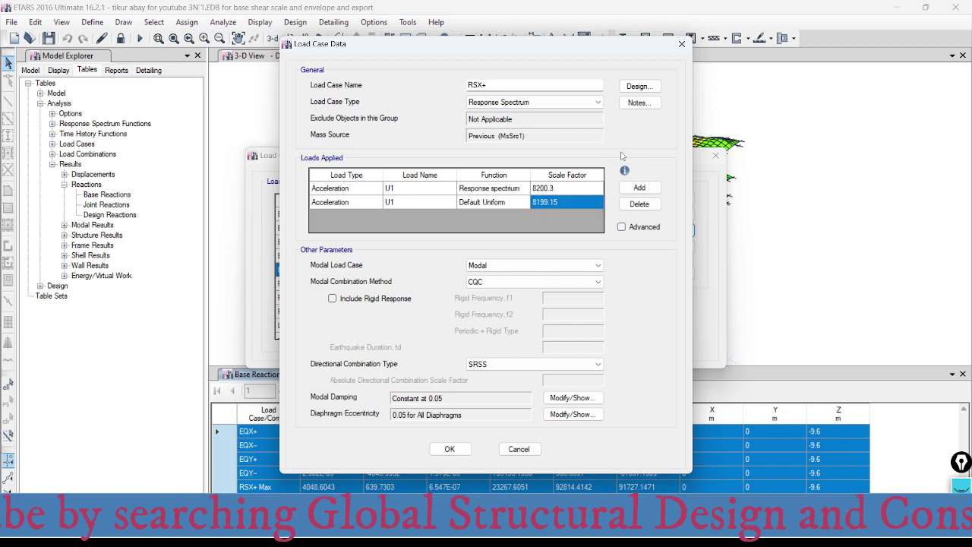
pyautogui.click(545, 202)
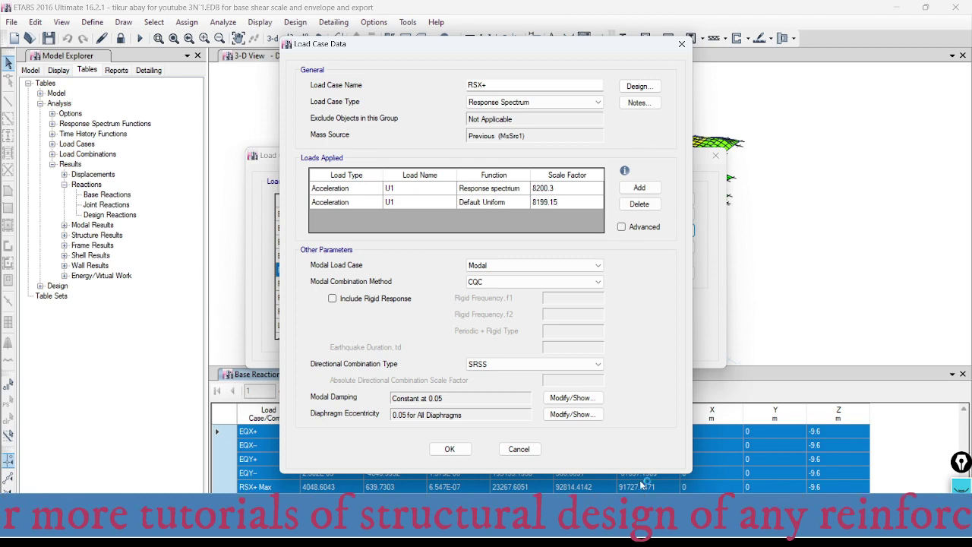
# Switch to Excel and compare the after-scaling FY base shears of EQY+ in C6 and RSY+ Max in C10.
pyautogui.click(502, 408)
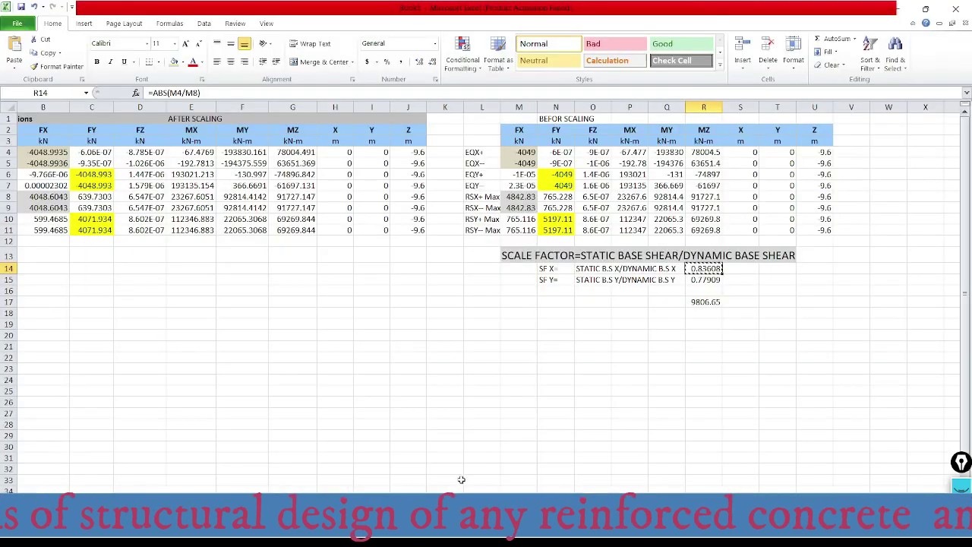
pyautogui.click(107, 186)
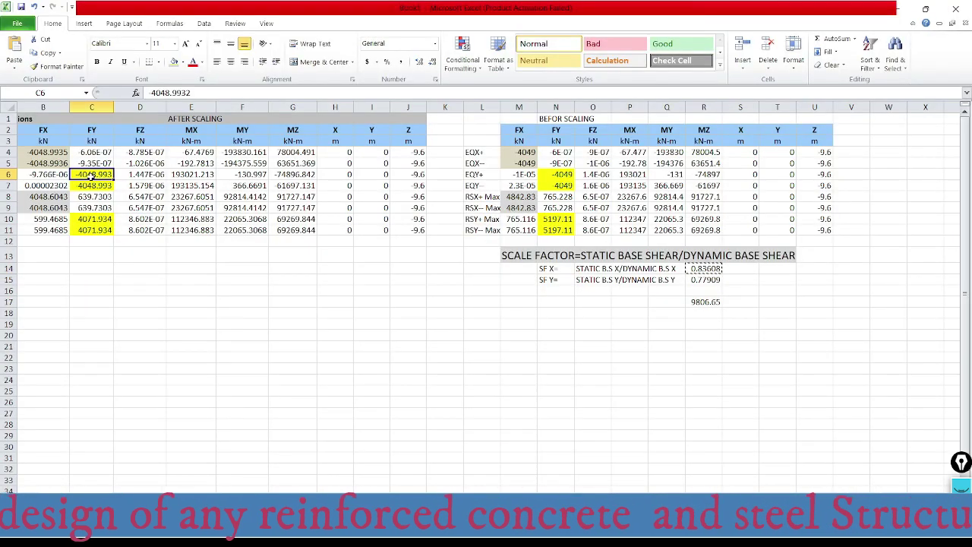
pyautogui.click(140, 290)
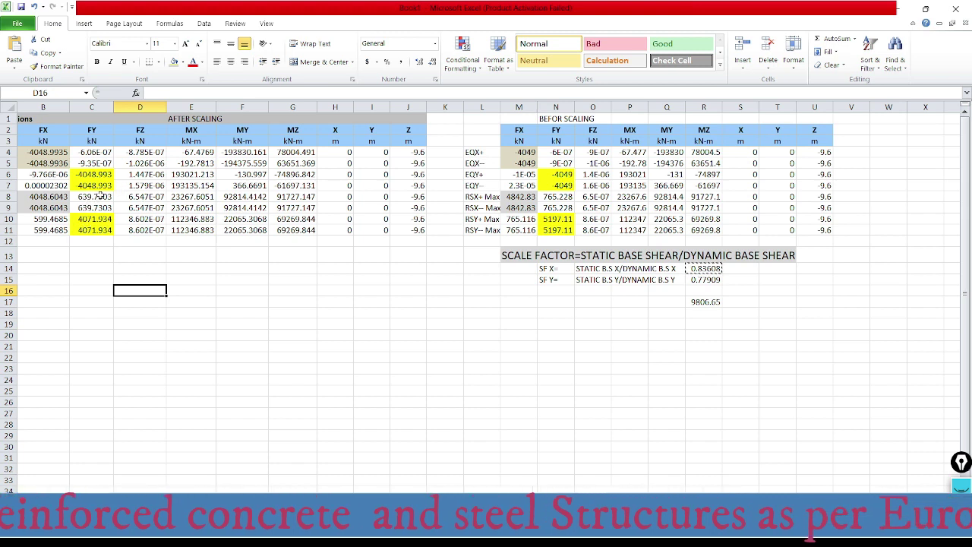
pyautogui.click(91, 174)
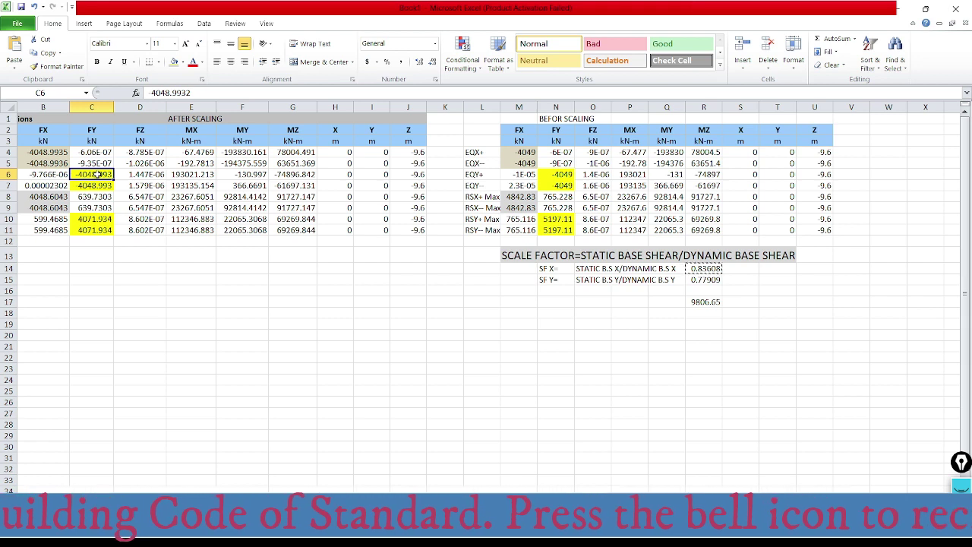
pyautogui.click(91, 219)
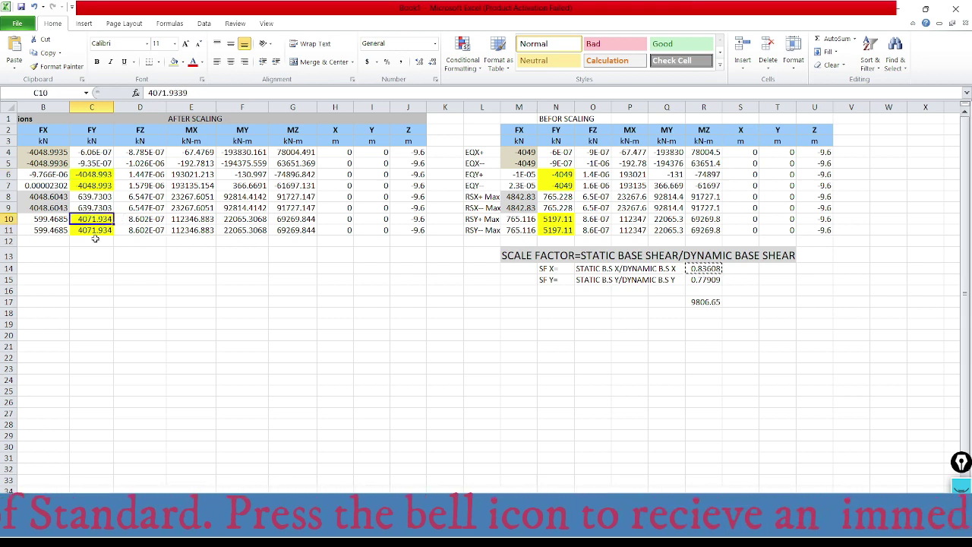
pyautogui.click(91, 268)
pyautogui.click(96, 219)
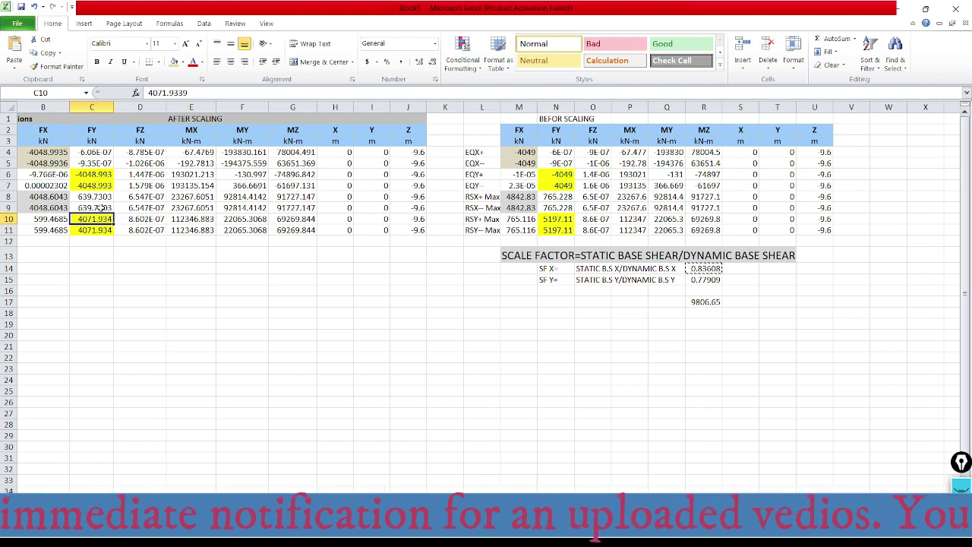
pyautogui.click(110, 272)
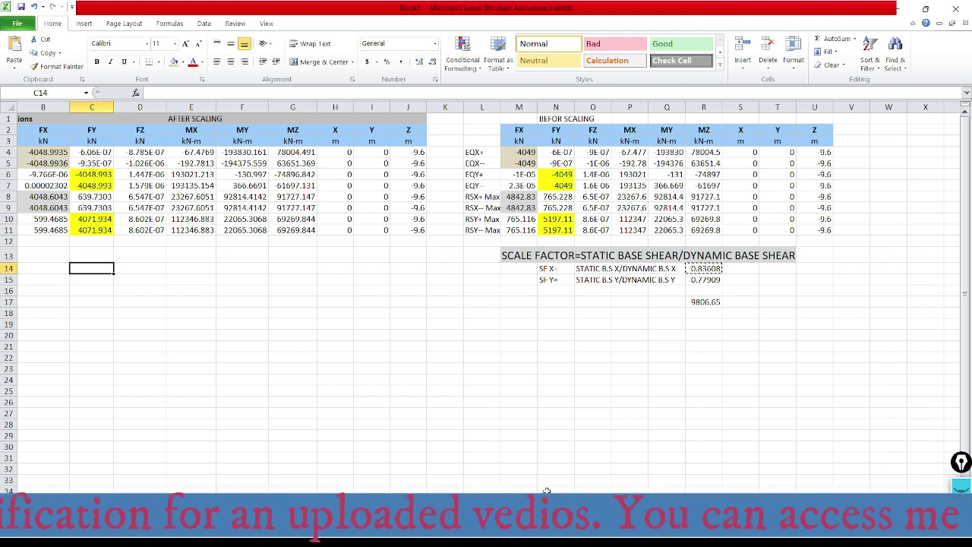
# Compare static and response spectrum base shears for both directions in the after-scaling table, and return to the RSX+ load case in ETABS.
pyautogui.moveTo(630, 498); pyautogui.dragTo(618, 497)
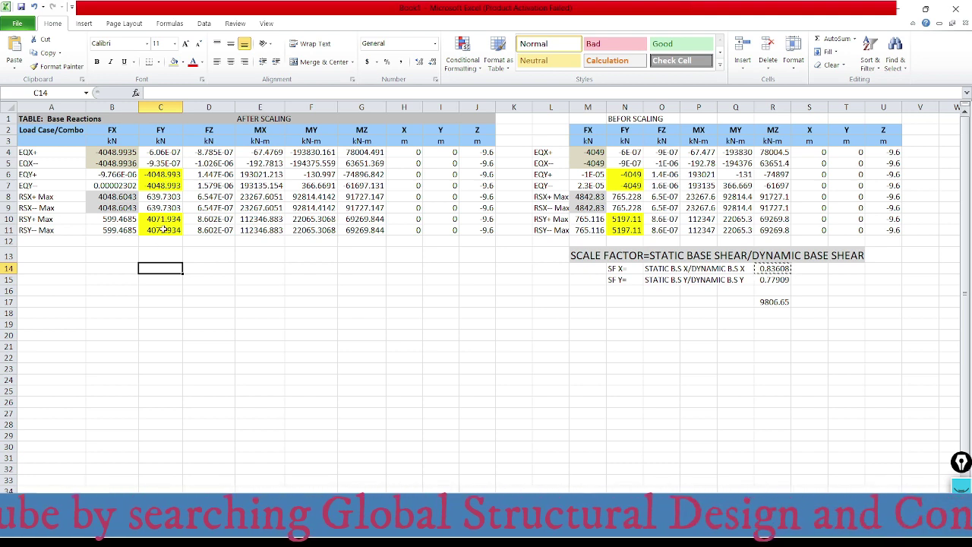
pyautogui.click(164, 174)
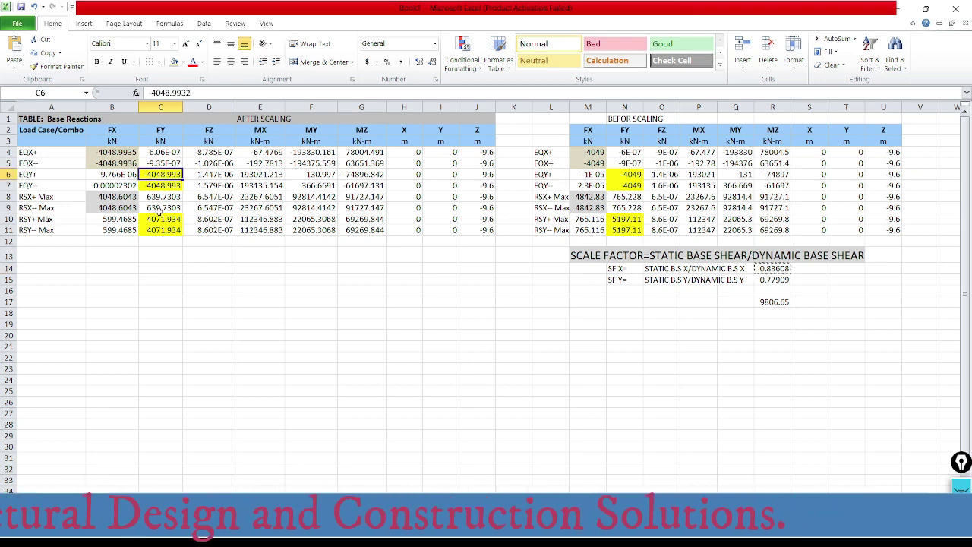
pyautogui.click(160, 219)
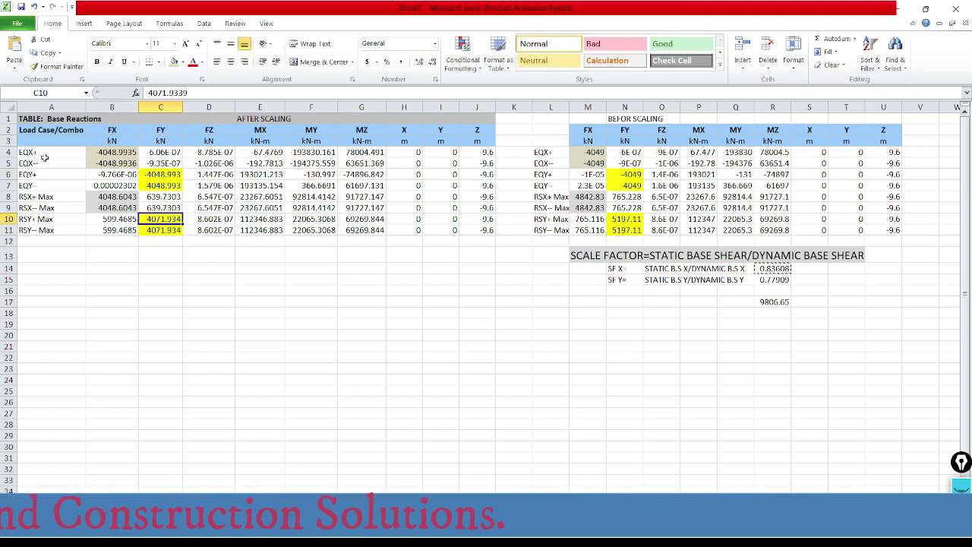
pyautogui.click(112, 152)
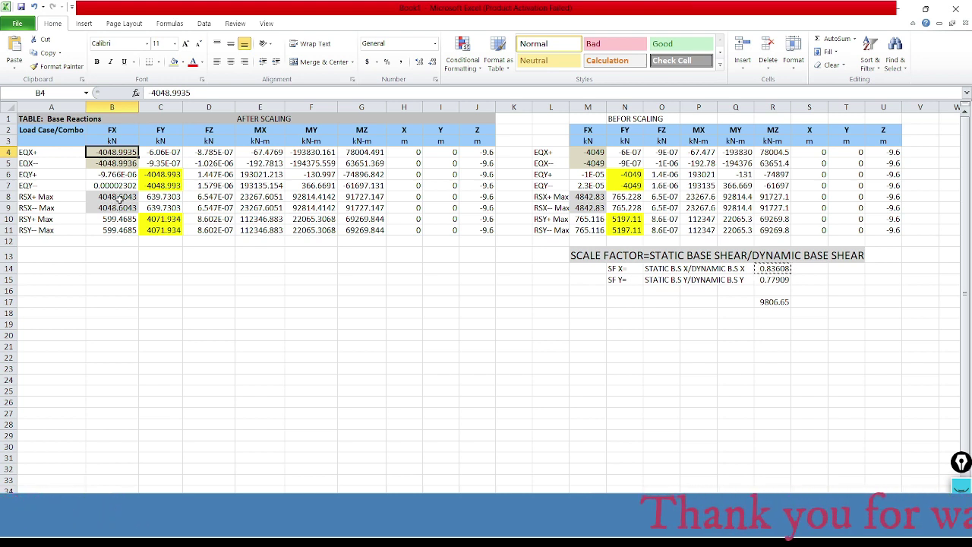
pyautogui.click(156, 269)
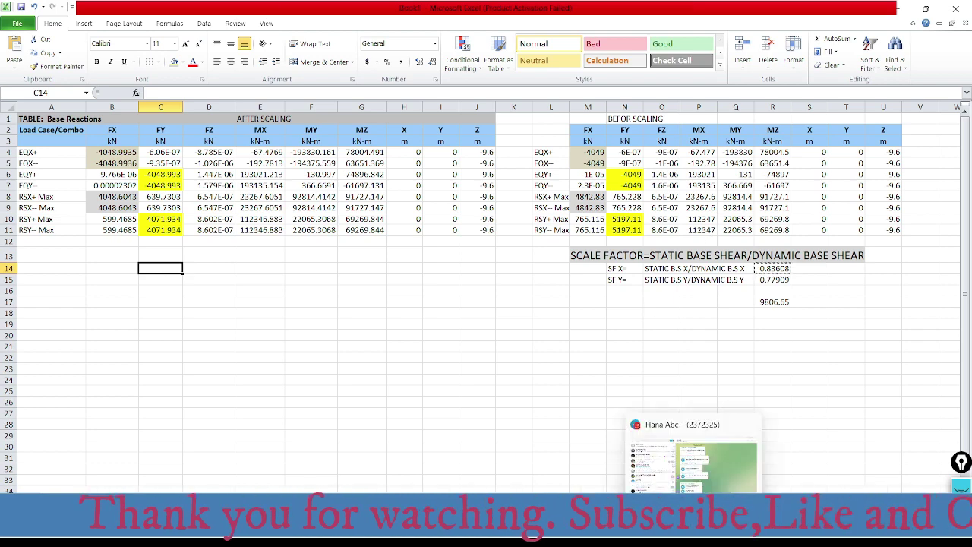
pyautogui.click(646, 409)
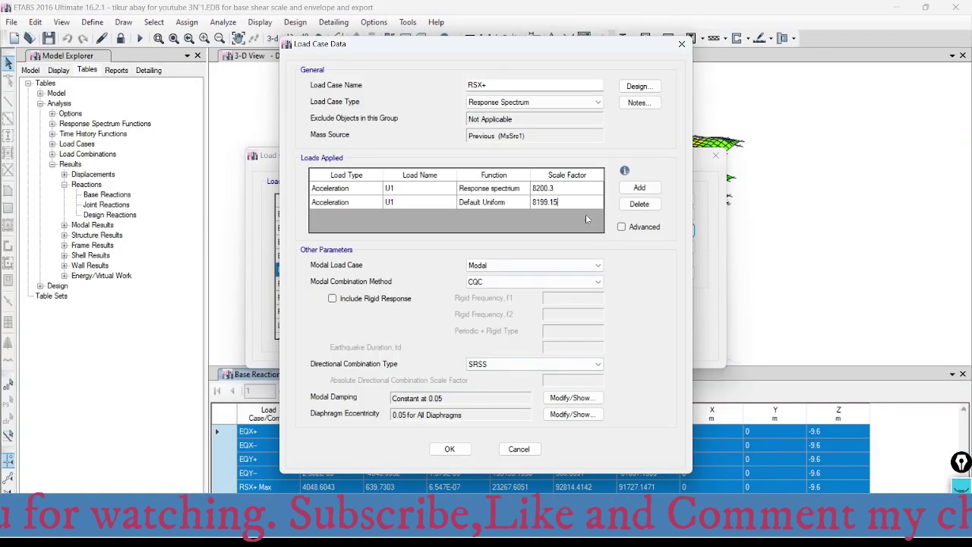
# Delete the added U1 Default Uniform load from the RSX+ load case and leave the load case definitions without saving changes.
pyautogui.click(385, 214)
pyautogui.click(353, 202)
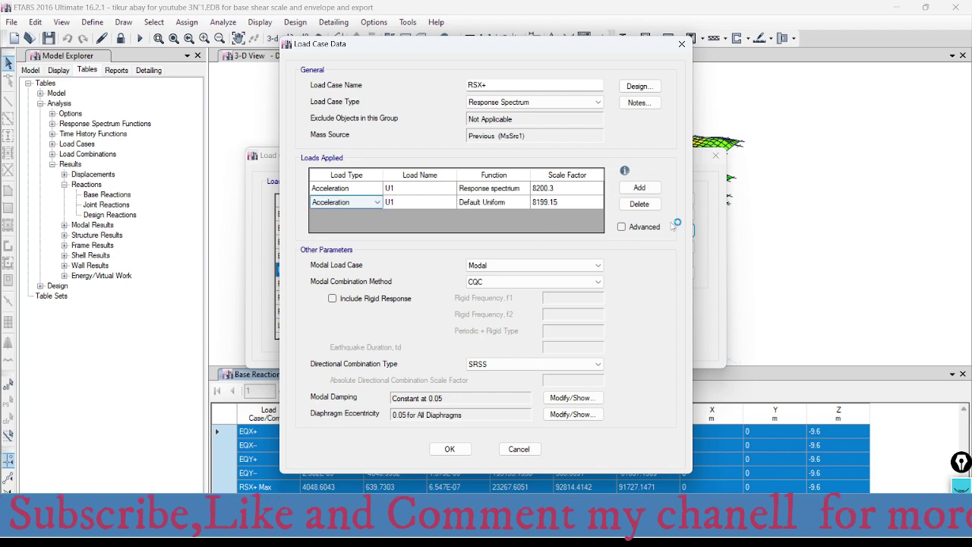
pyautogui.click(642, 205)
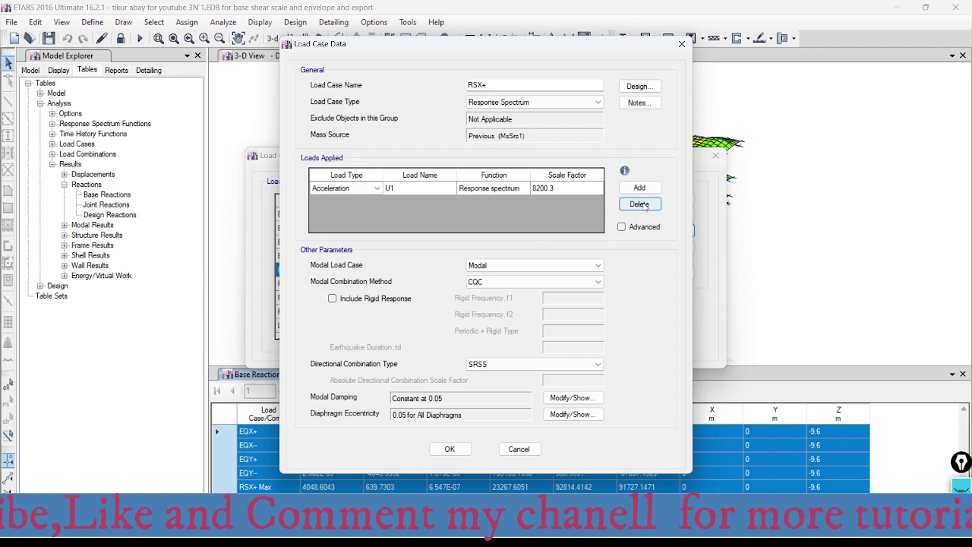
pyautogui.click(523, 449)
pyautogui.click(715, 155)
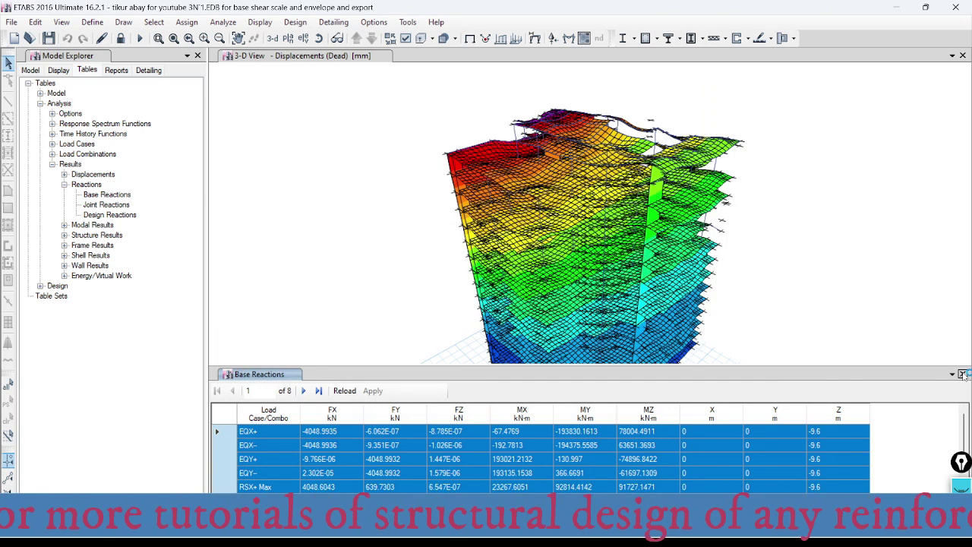
# Close the Base Reactions table to give the 3-D displacement view the full workspace, and inspect a joint at the building's base.
pyautogui.moveTo(601, 270)
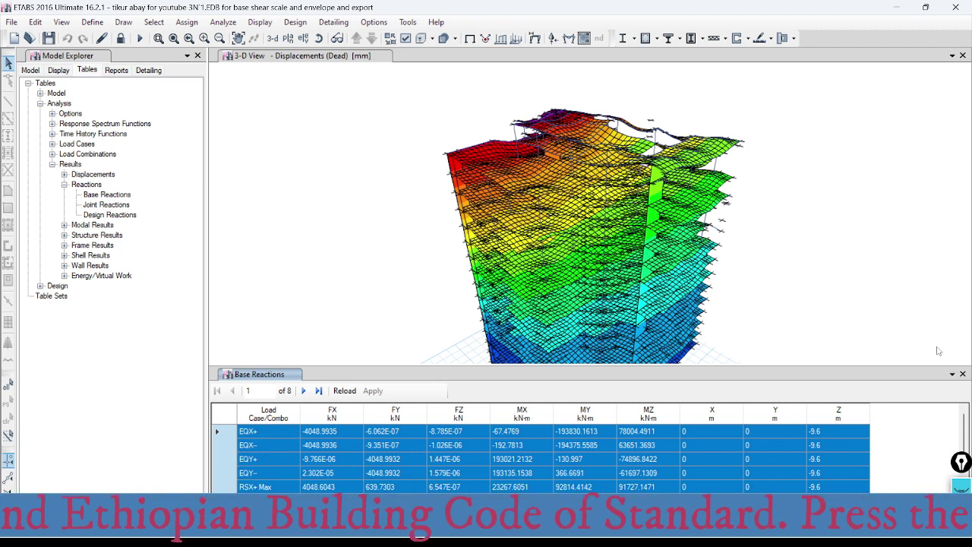
pyautogui.click(962, 373)
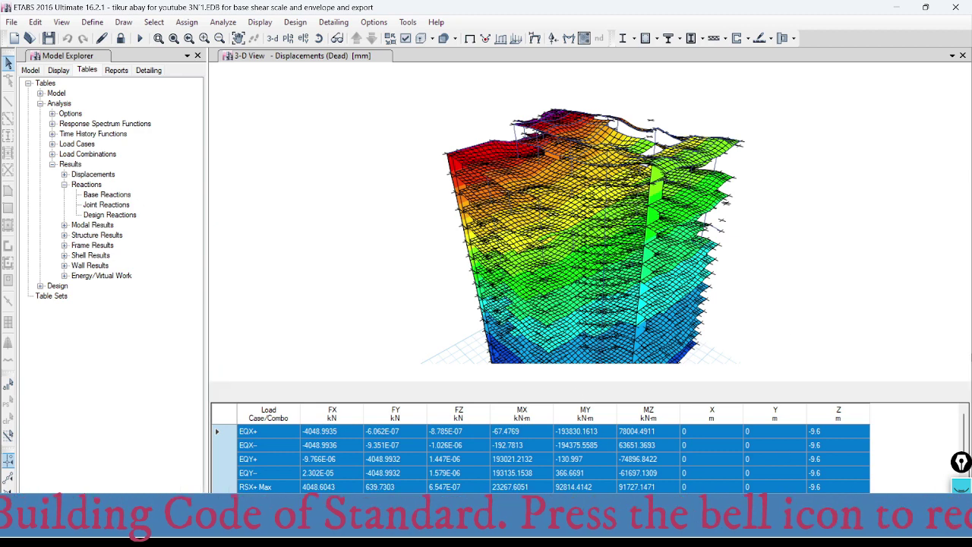
pyautogui.moveTo(558, 390)
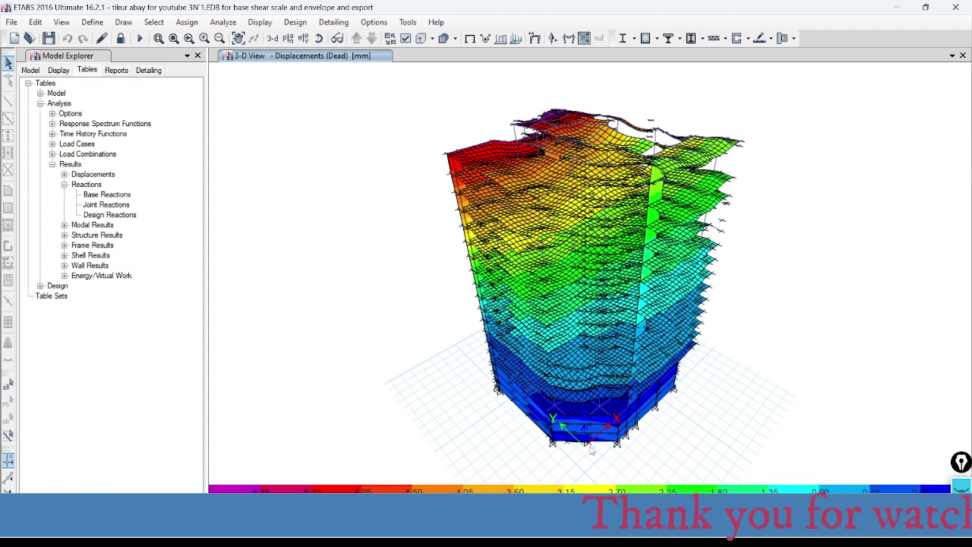
pyautogui.moveTo(591, 447)
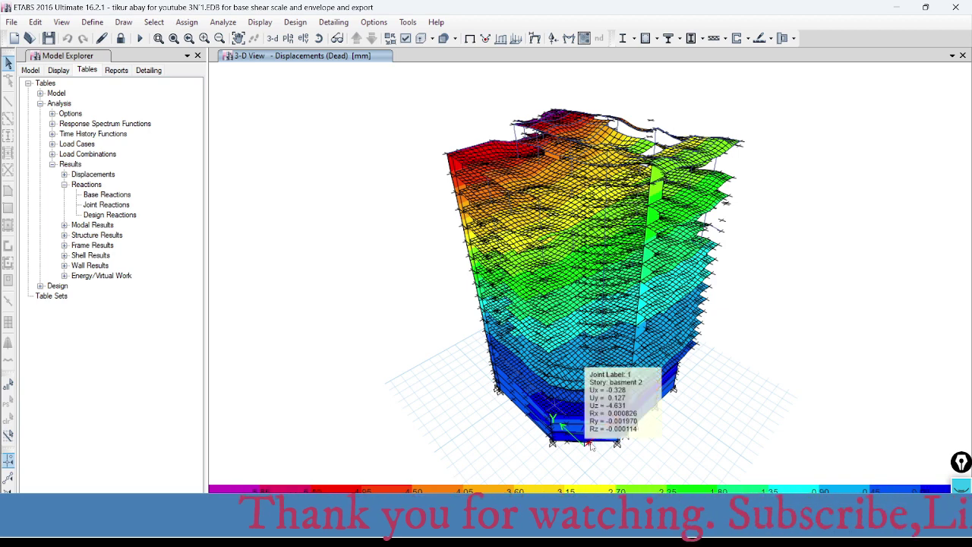